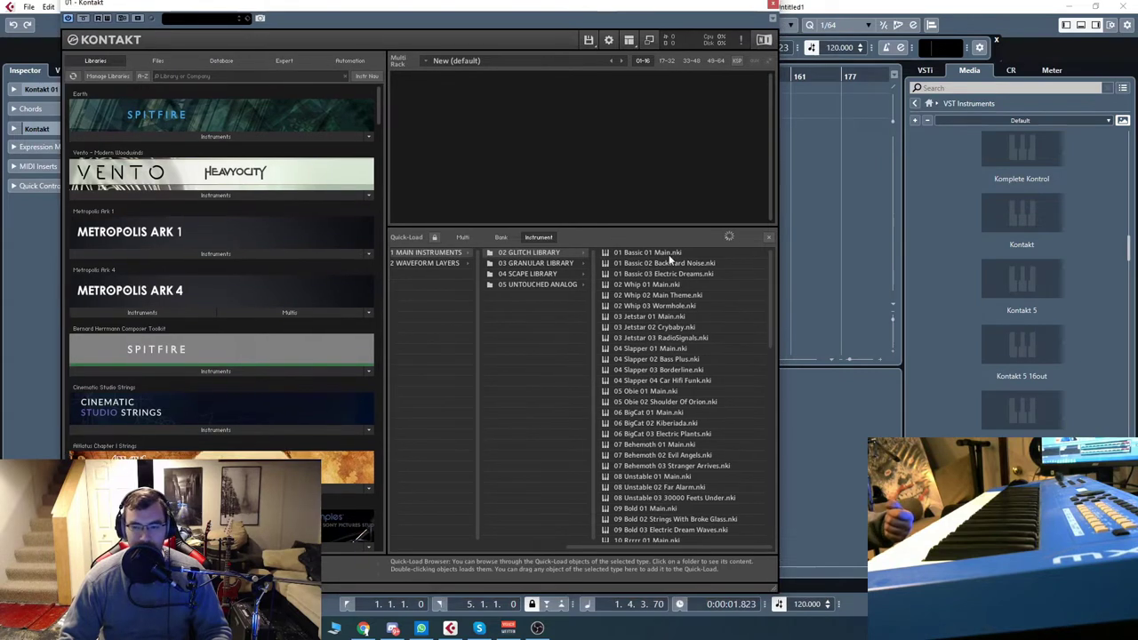
Peek at 02 WAVEFORM LAYERS, then load 01 Bassic 01 Main.nki from 02 GLITCH LIBRARY
{"action": "left_click_drag", "start_coordinate": [636, 546], "coordinate": [577, 505]}
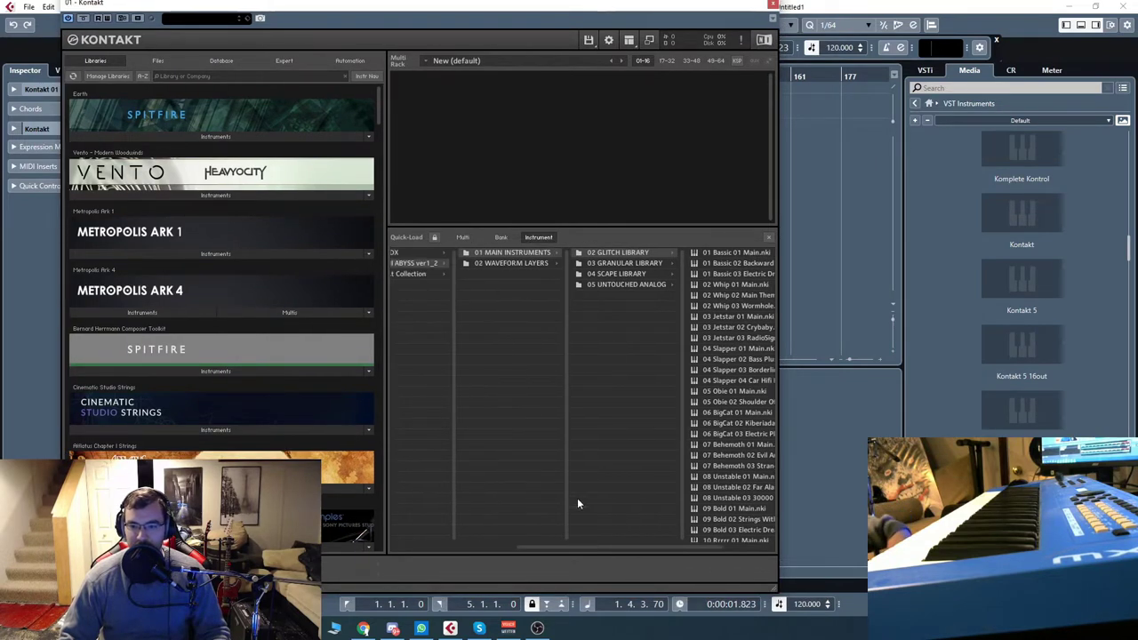
{"action": "left_click", "coordinate": [521, 261]}
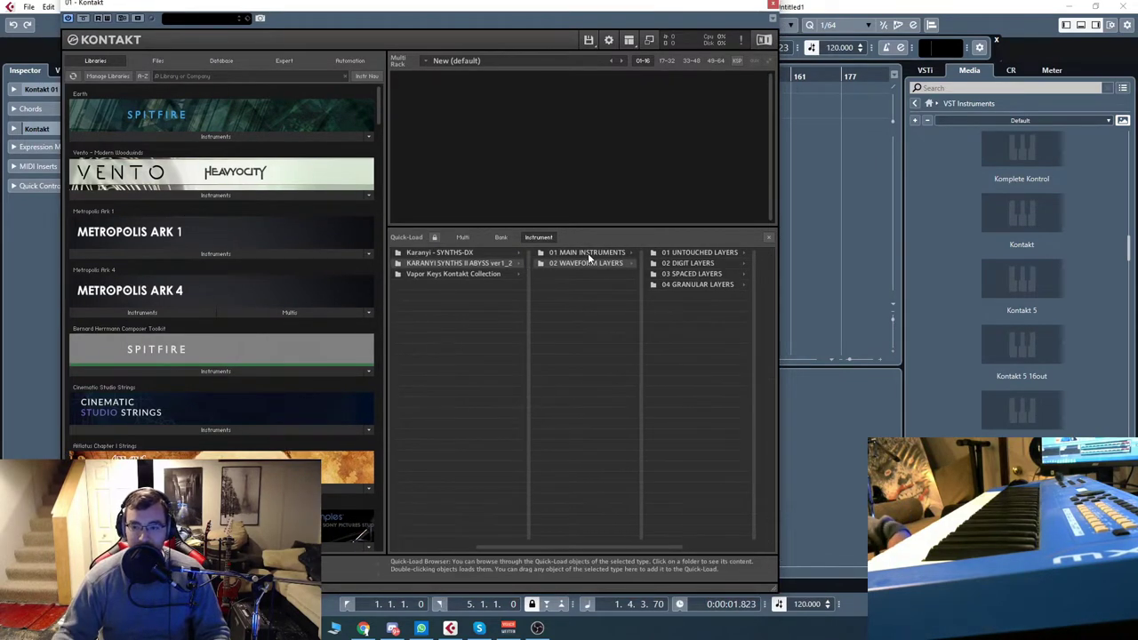
{"action": "left_click", "coordinate": [588, 252]}
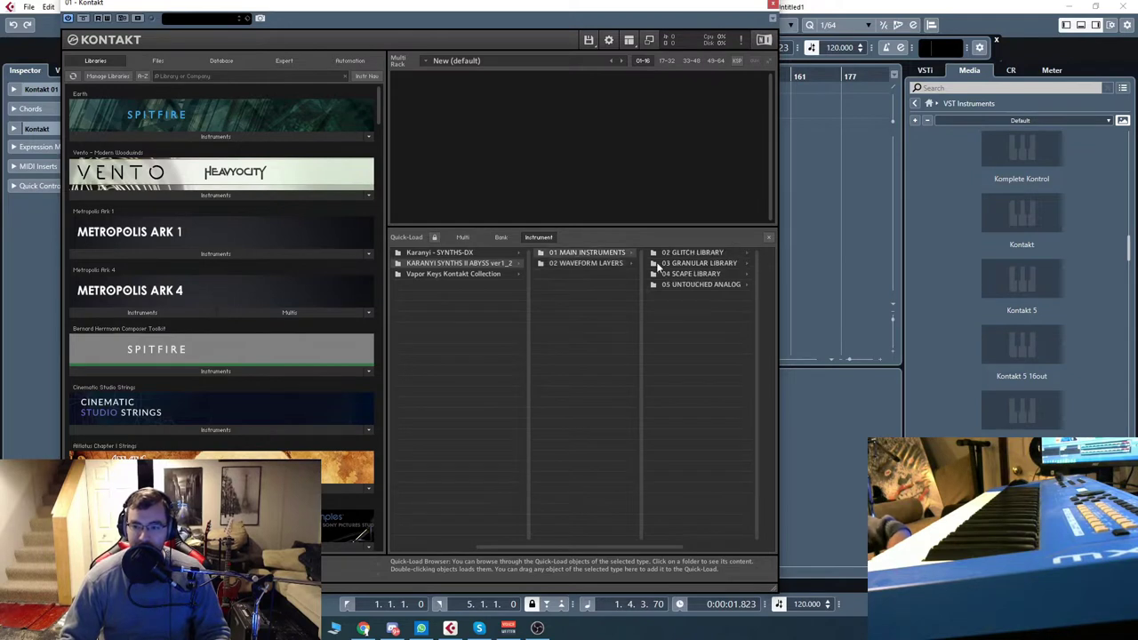
{"action": "left_click", "coordinate": [687, 254]}
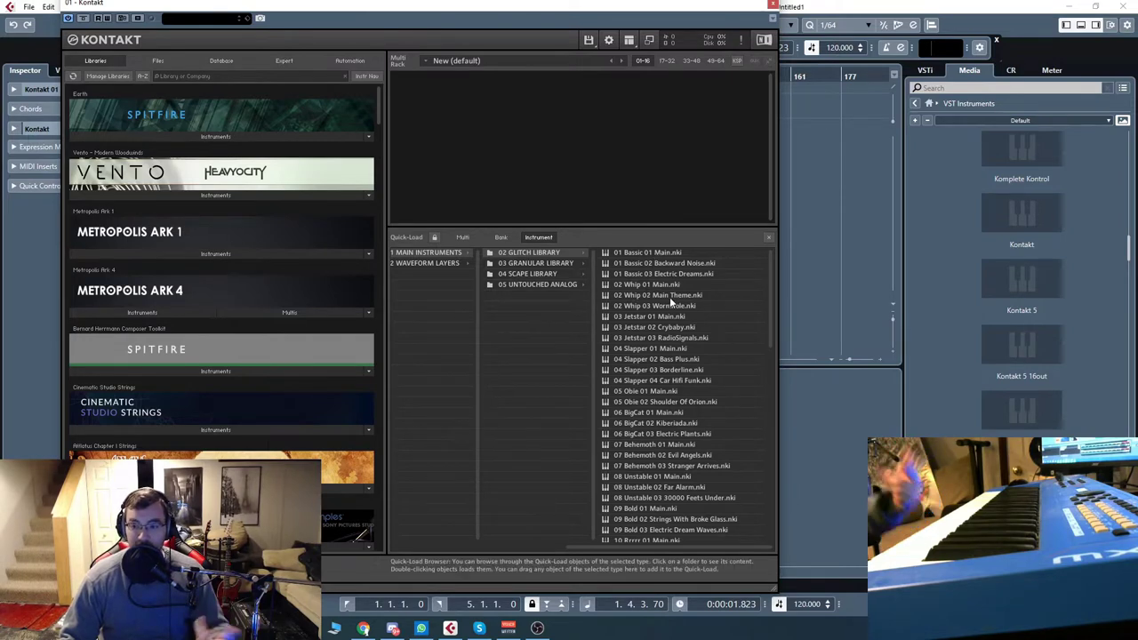
{"action": "scroll", "coordinate": [680, 337], "scroll_direction": "down", "scroll_amount": 3}
{"action": "scroll", "coordinate": [660, 348], "scroll_direction": "down", "scroll_amount": 10}
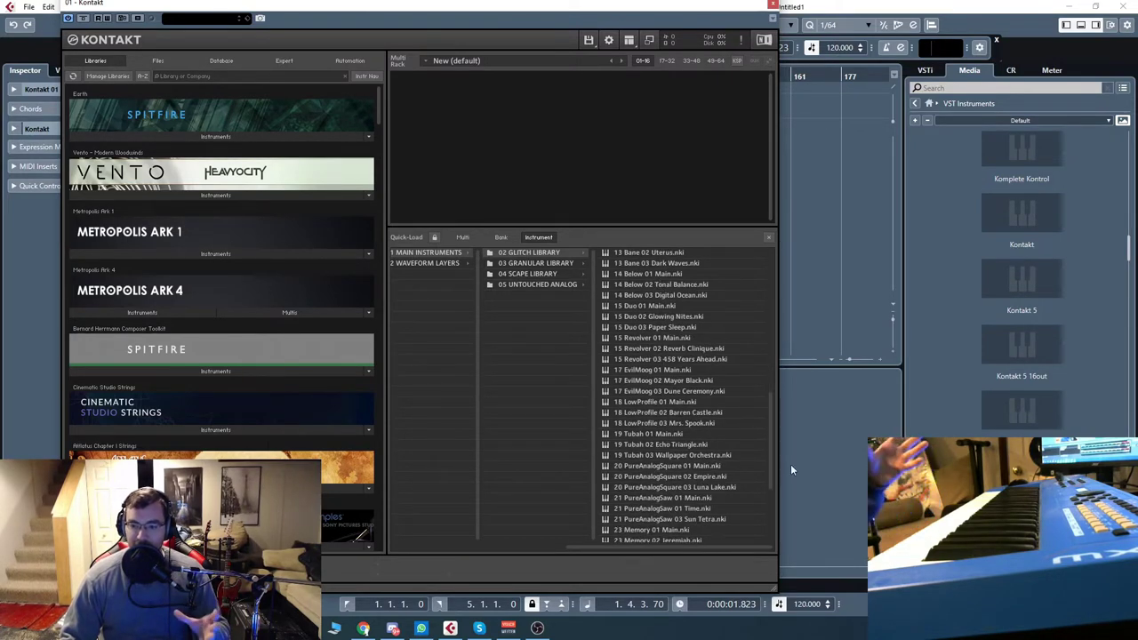
{"action": "left_click_drag", "start_coordinate": [769, 437], "coordinate": [768, 257]}
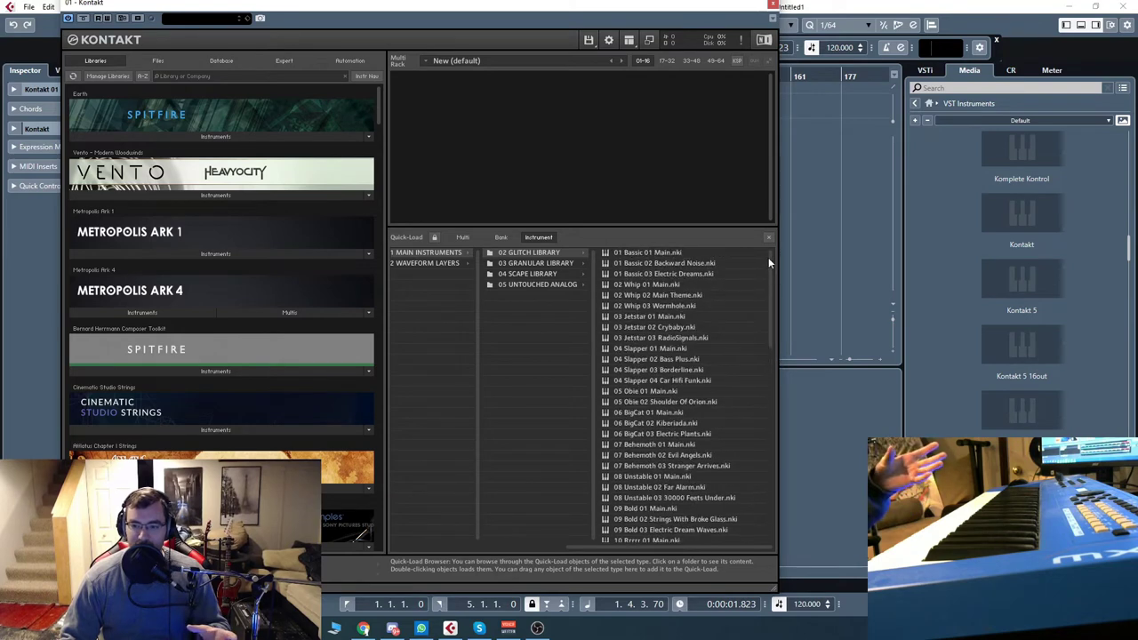
{"action": "double_click", "coordinate": [649, 251]}
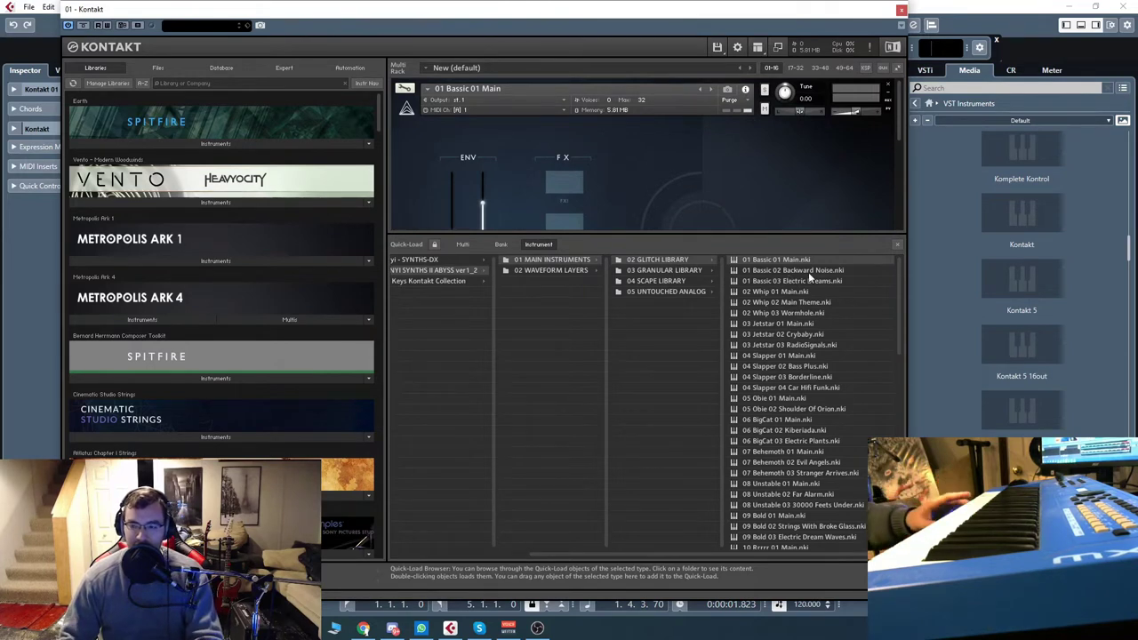
Hide Quick-Load, sweep DIGIT up, down to a quarter and back up, then advance to Backward Noise
{"action": "left_click", "coordinate": [898, 244]}
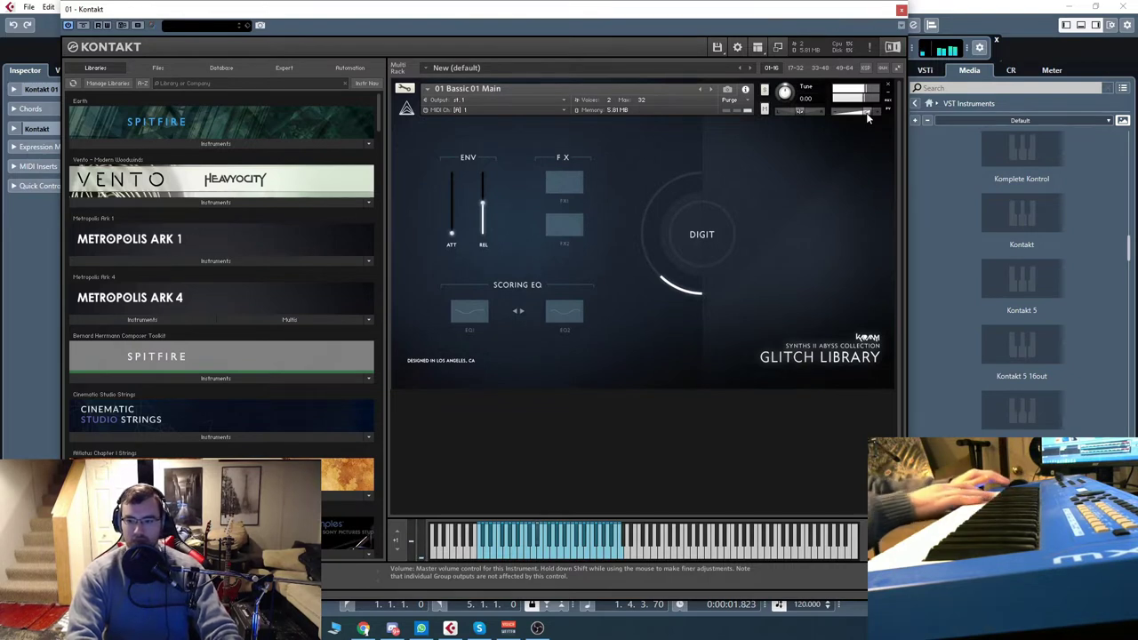
{"action": "left_click_drag", "start_coordinate": [661, 258], "coordinate": [669, 157]}
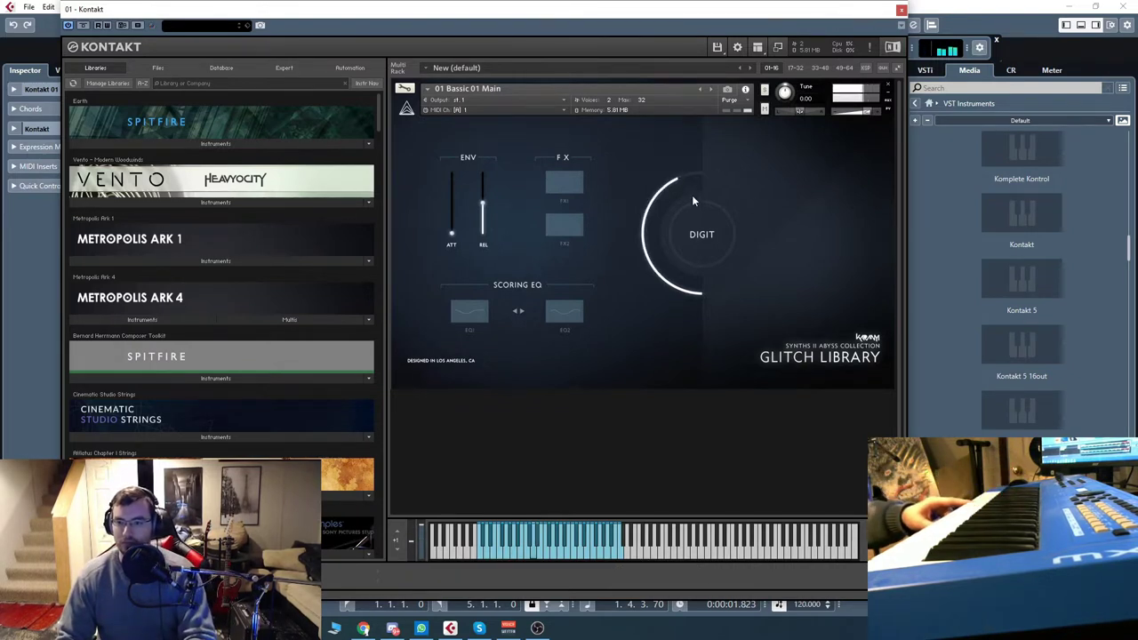
{"action": "left_click_drag", "start_coordinate": [694, 201], "coordinate": [707, 117]}
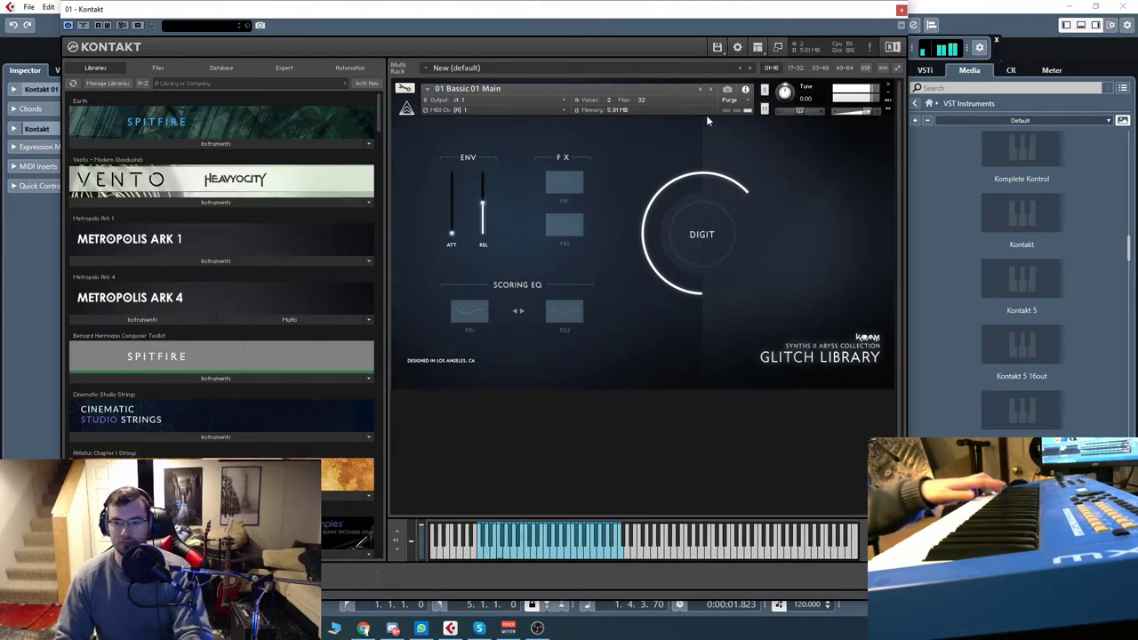
{"action": "left_click_drag", "start_coordinate": [706, 115], "coordinate": [693, 241]}
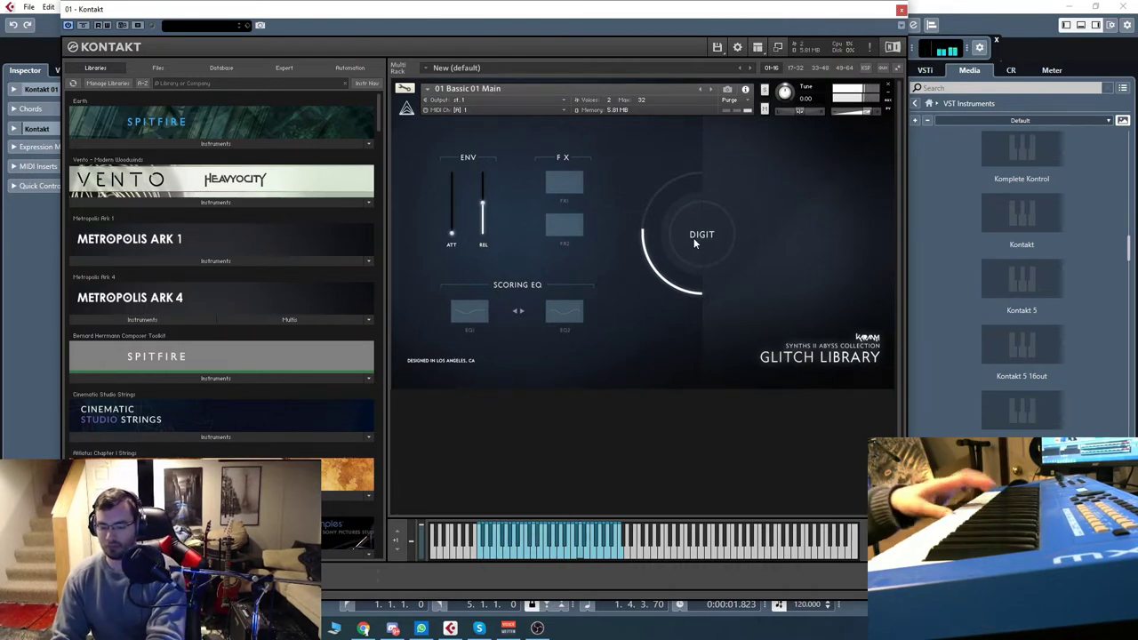
{"action": "left_click_drag", "start_coordinate": [693, 238], "coordinate": [700, 96]}
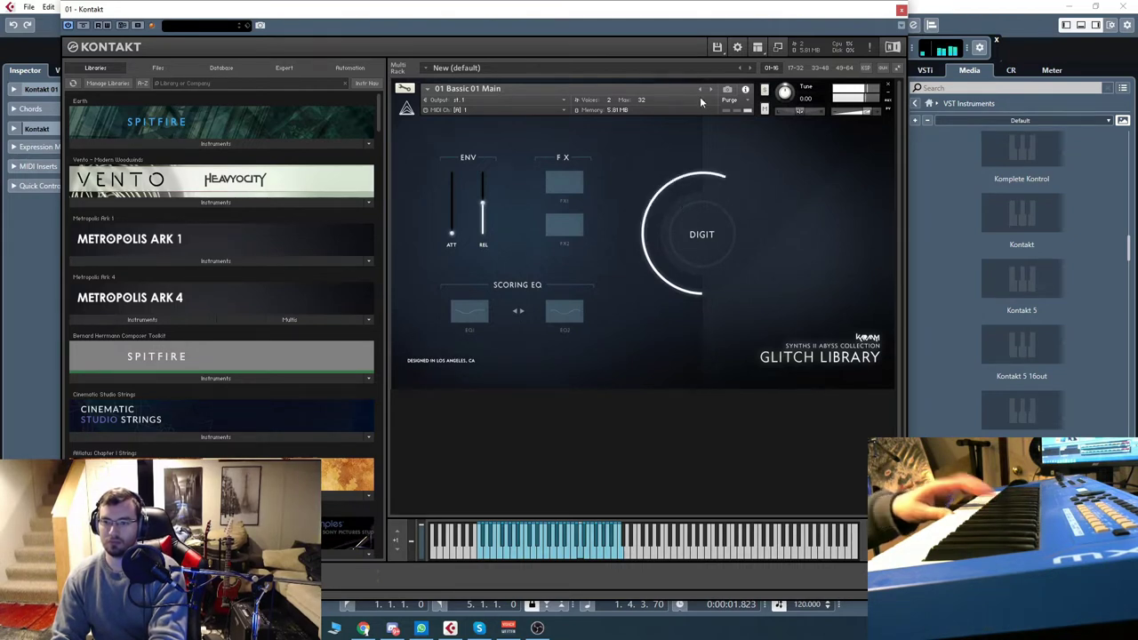
{"action": "left_click", "coordinate": [710, 89]}
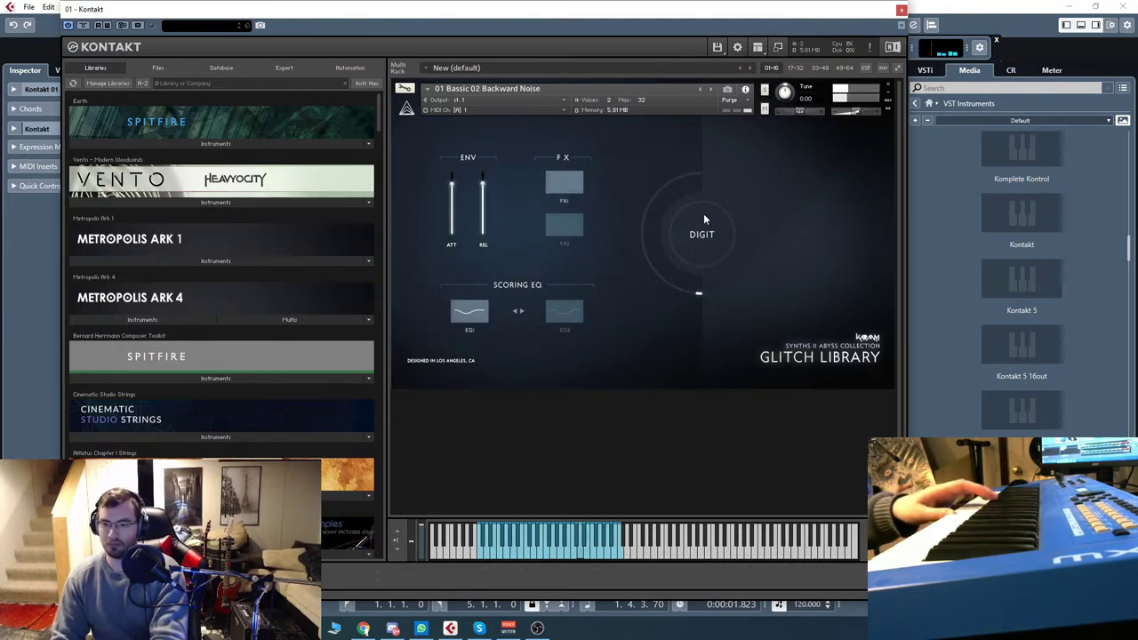
Raise DIGIT on Backward Noise, switch Scoring EQ to EQ2, and advance to Electric Dreams
{"action": "left_click_drag", "start_coordinate": [704, 251], "coordinate": [722, 232]}
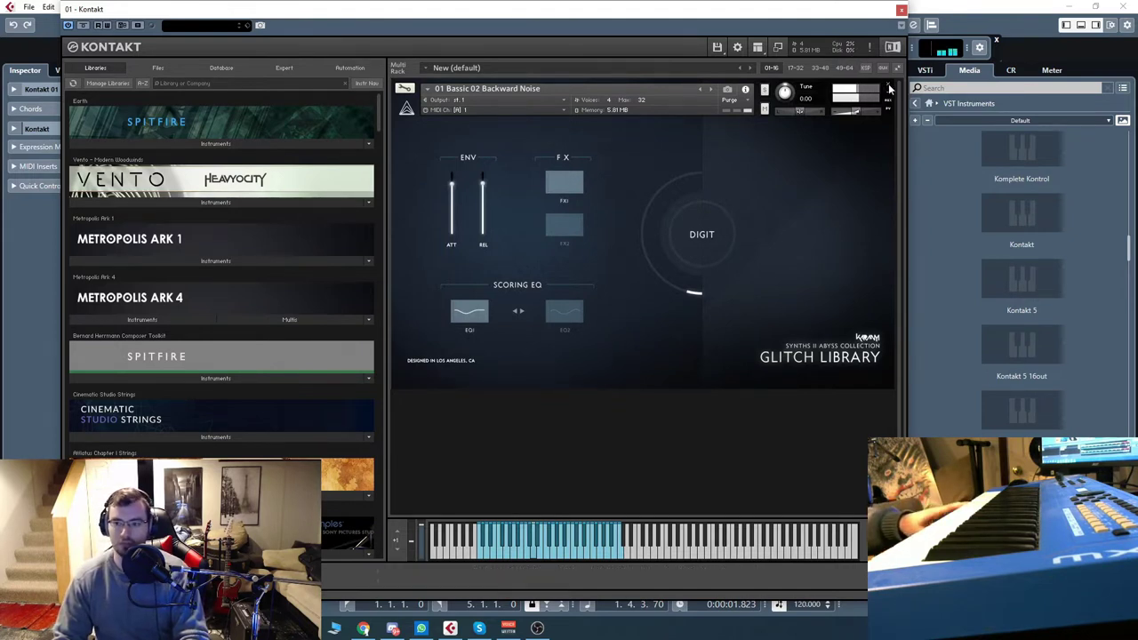
{"action": "left_click", "coordinate": [562, 312]}
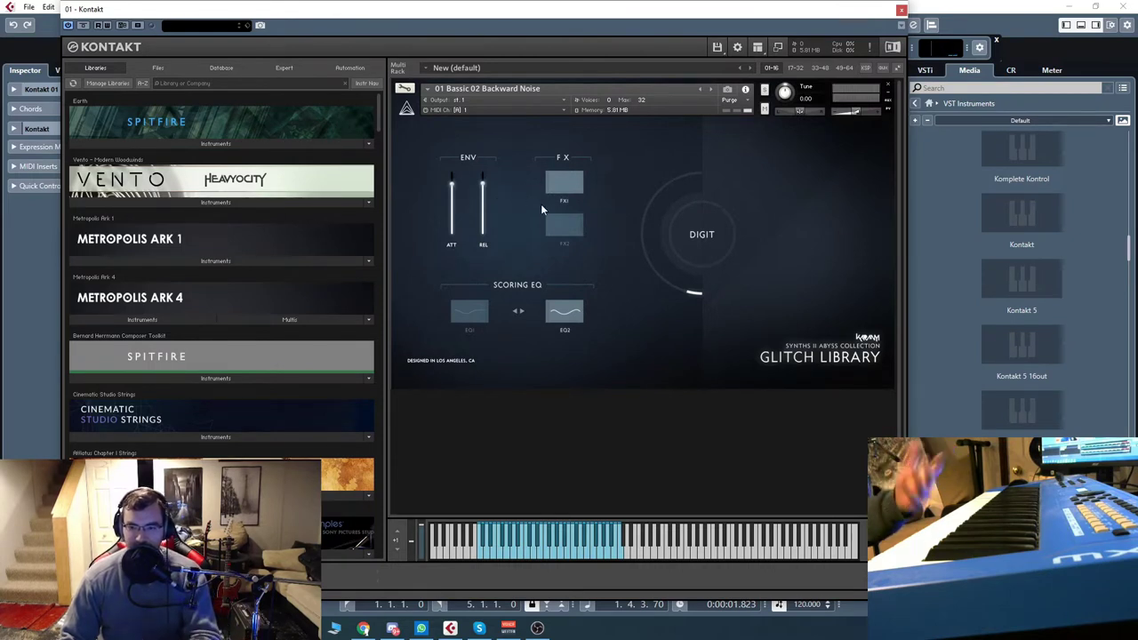
{"action": "left_click", "coordinate": [711, 90]}
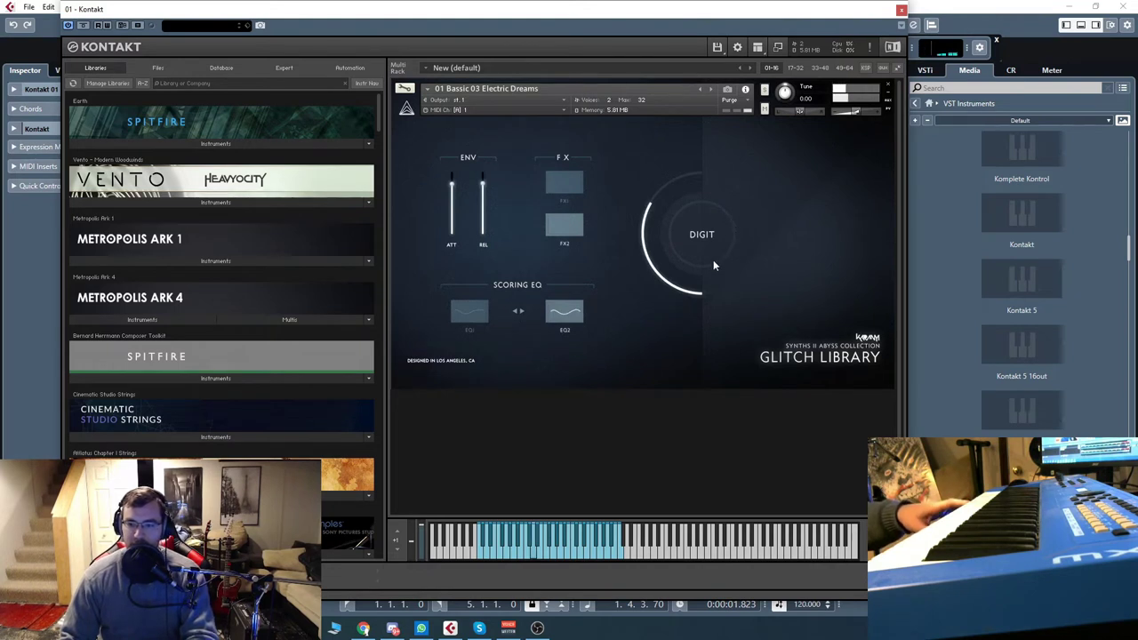
Sweep Electric Dreams' DIGIT to three-quarters, then down to about a quarter, and nudge the window right
{"action": "left_click_drag", "start_coordinate": [714, 260], "coordinate": [702, 121]}
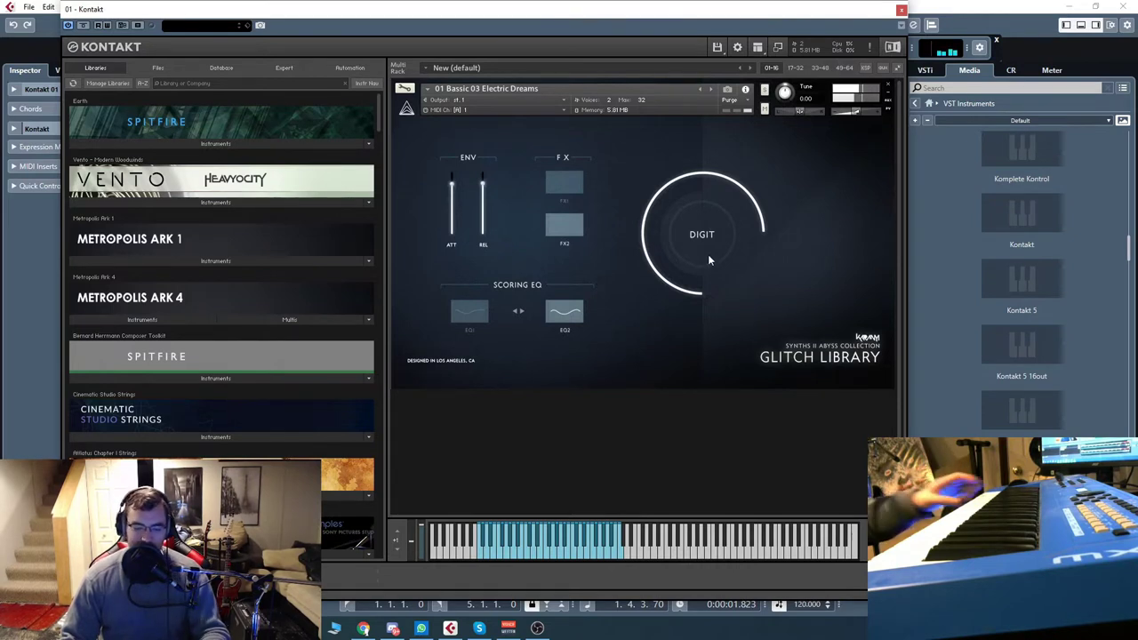
{"action": "left_click_drag", "start_coordinate": [709, 232], "coordinate": [734, 291]}
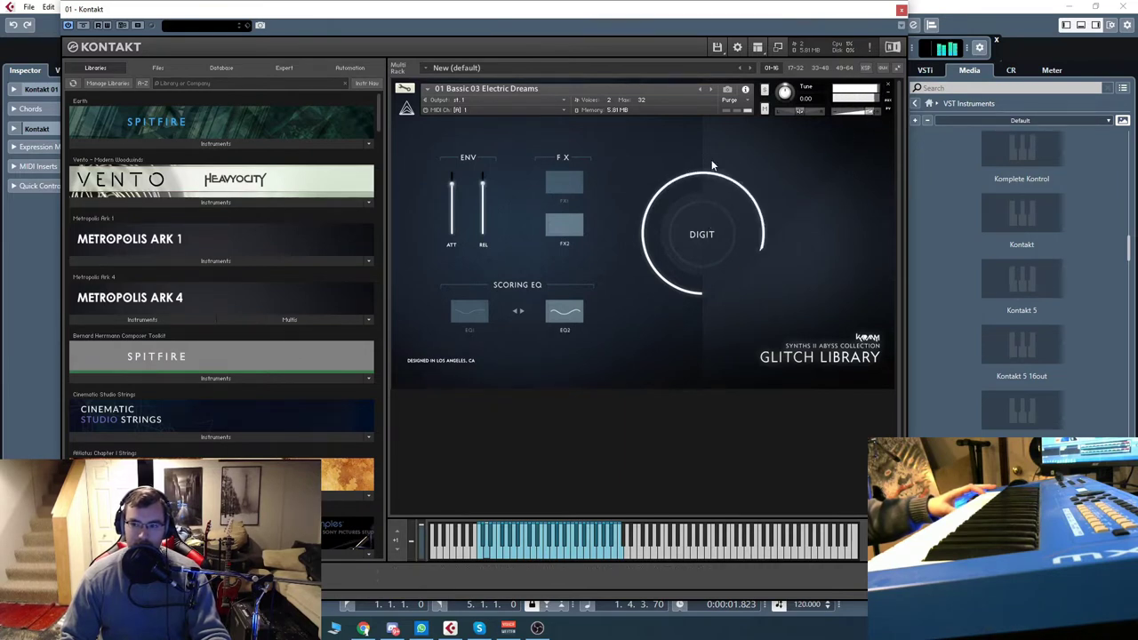
{"action": "left_click_drag", "start_coordinate": [712, 181], "coordinate": [775, 416]}
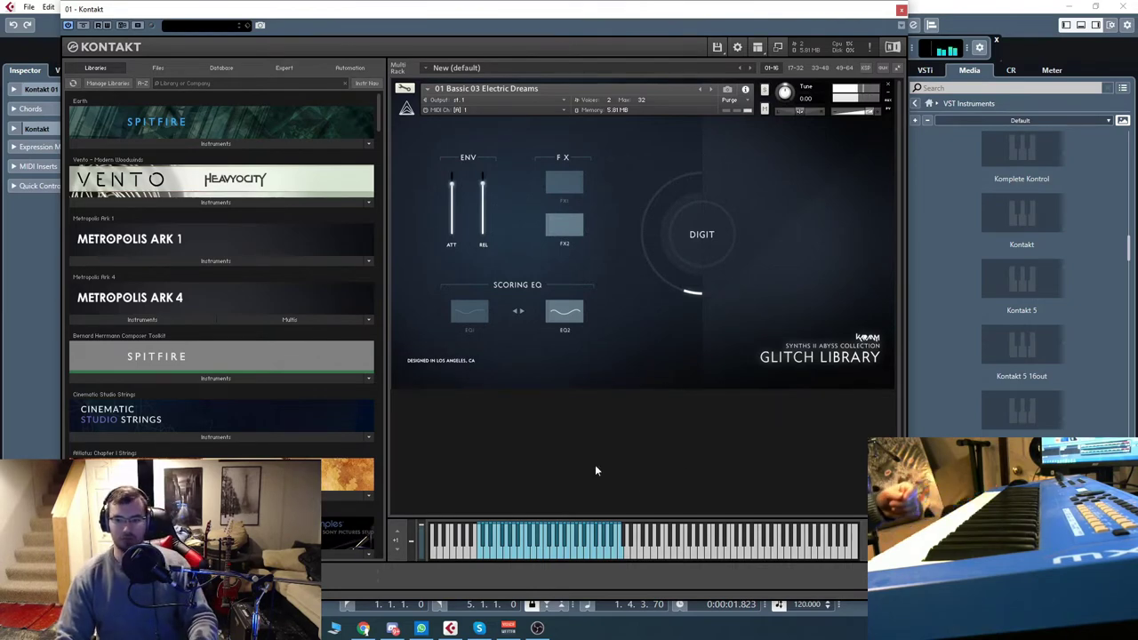
{"action": "left_click_drag", "start_coordinate": [578, 10], "coordinate": [601, 18]}
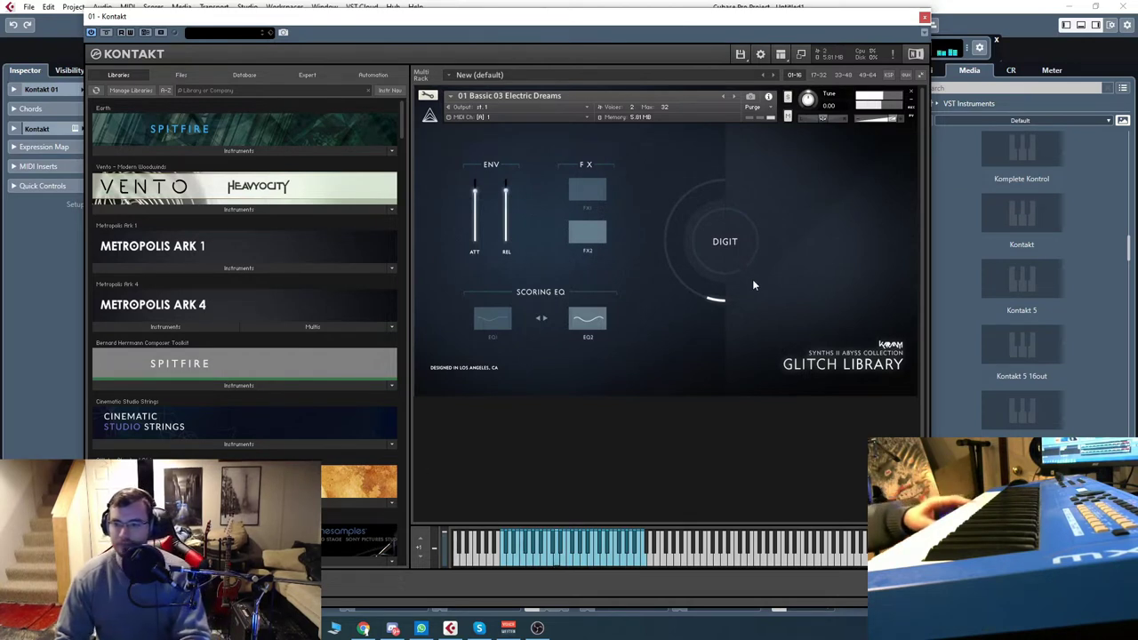
Clear the rack and load 11 T2 02 Skynet from Quick-Load, showing the full instrument
{"action": "left_click", "coordinate": [909, 94]}
{"action": "left_click", "coordinate": [613, 355]}
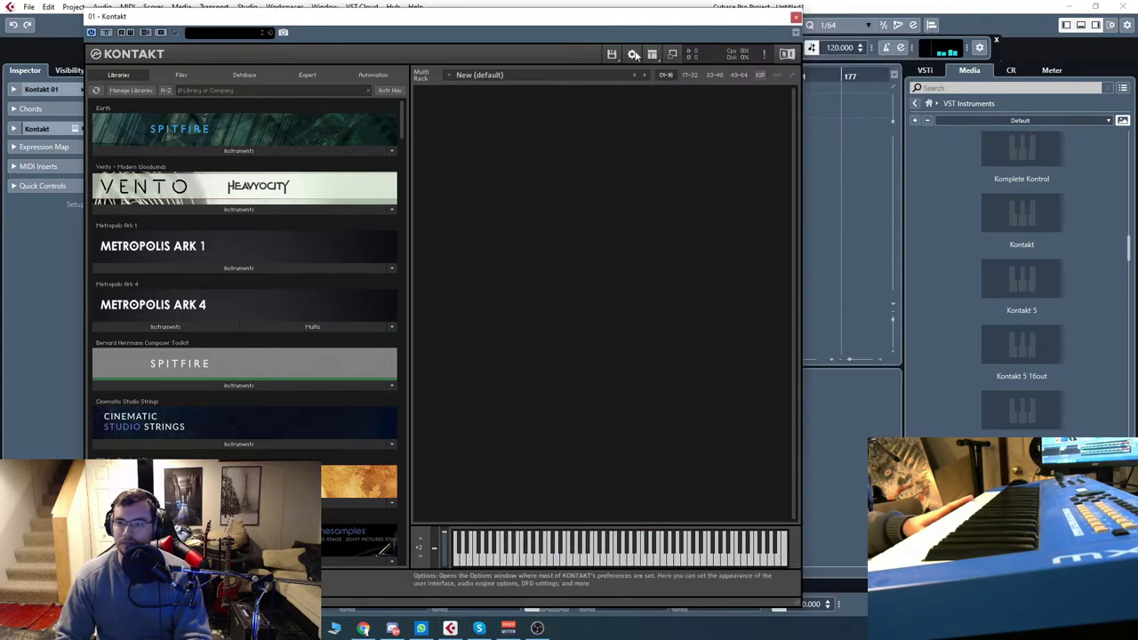
{"action": "left_click", "coordinate": [652, 54]}
{"action": "left_click", "coordinate": [669, 112]}
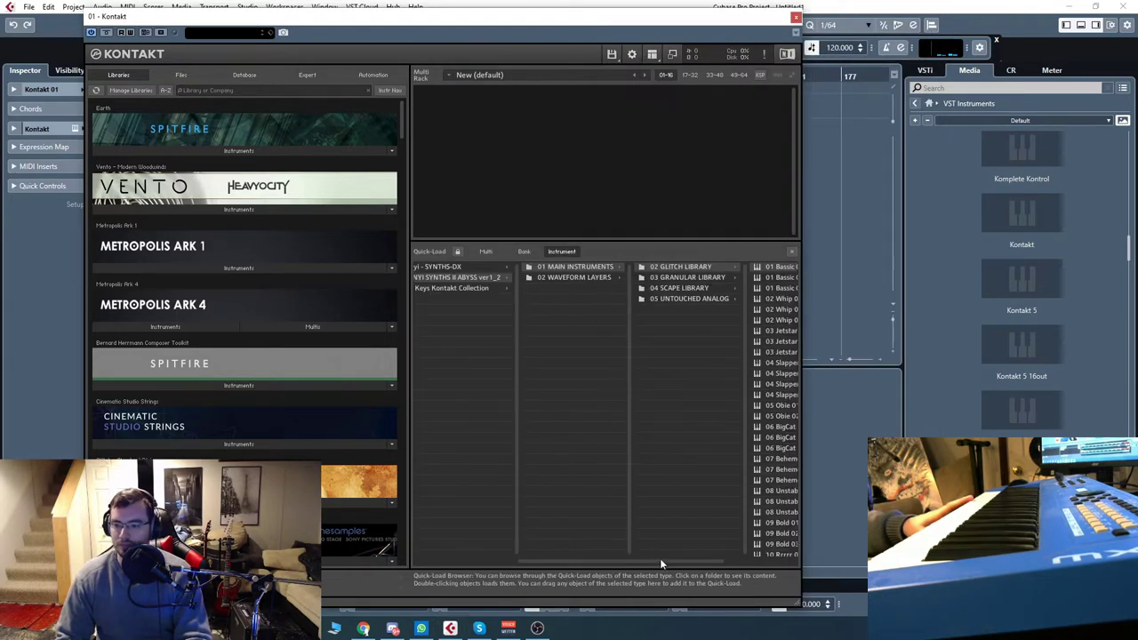
{"action": "left_click_drag", "start_coordinate": [660, 563], "coordinate": [792, 563]}
{"action": "scroll", "coordinate": [680, 426], "scroll_direction": "down", "scroll_amount": 5}
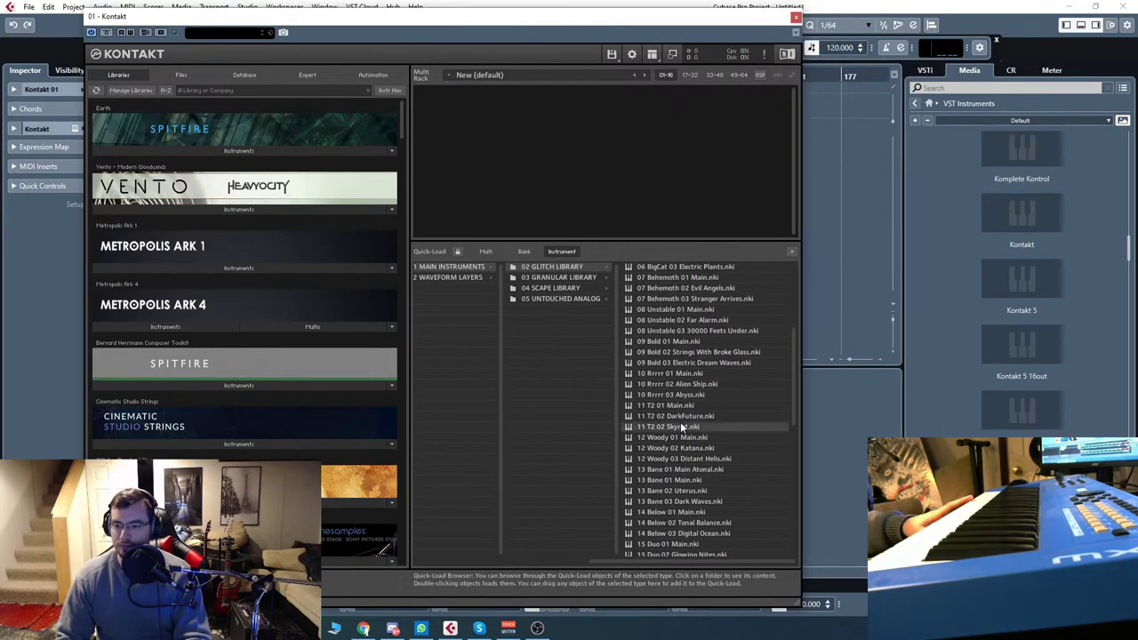
{"action": "double_click", "coordinate": [681, 426]}
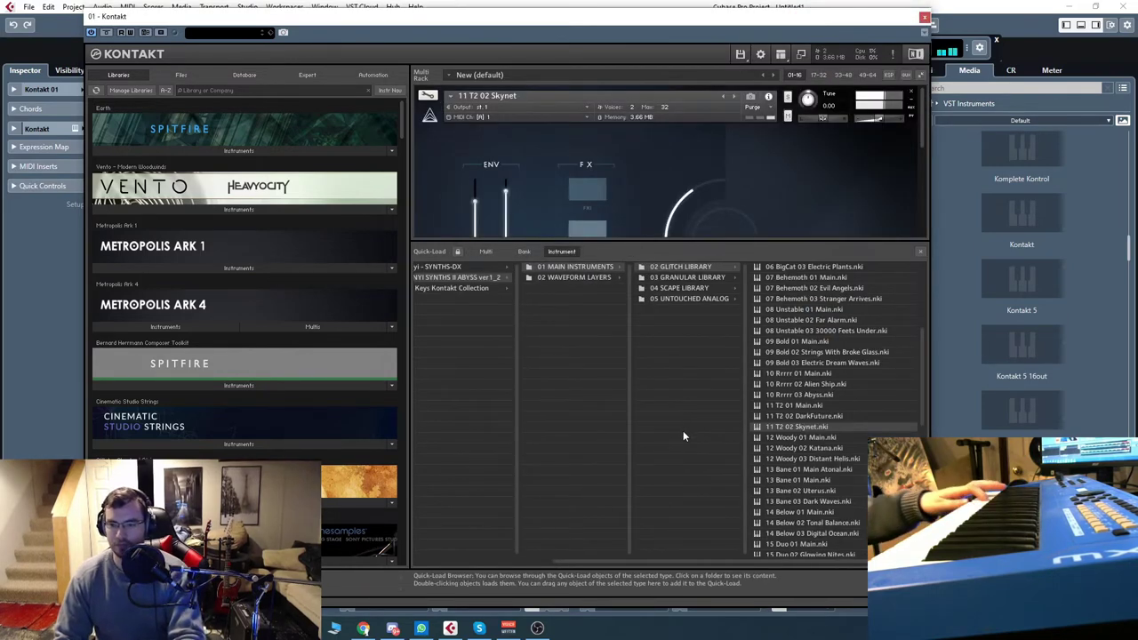
{"action": "left_click", "coordinate": [920, 252]}
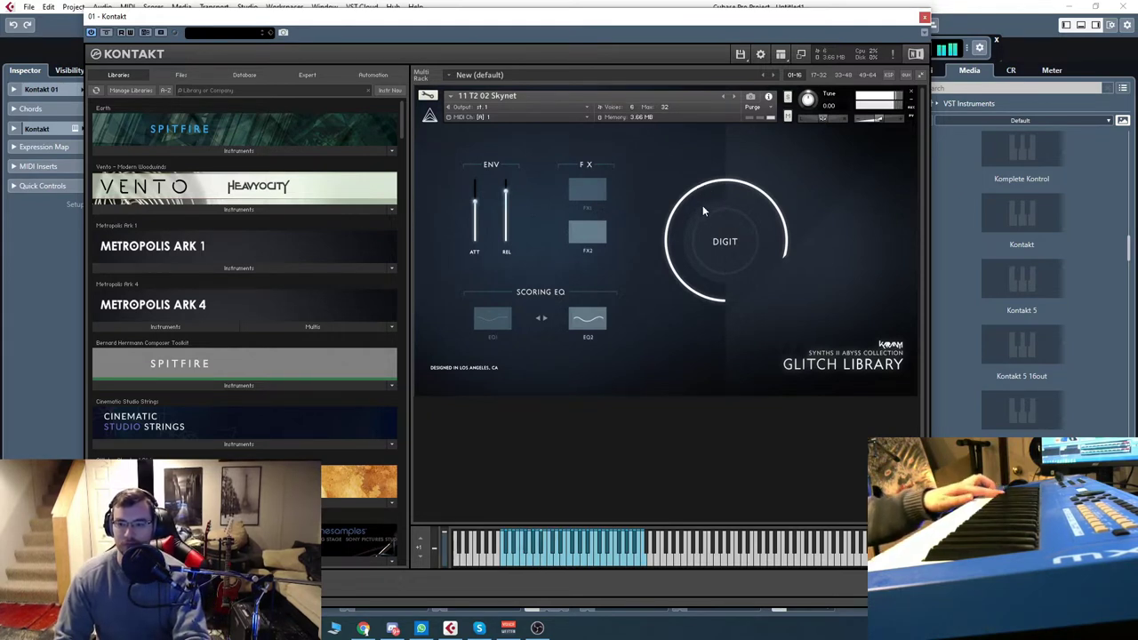
Turn Skynet's DIGIT down to a quarter, then up to three-quarters, and remove it without saving
{"action": "left_click_drag", "start_coordinate": [703, 205], "coordinate": [757, 417]}
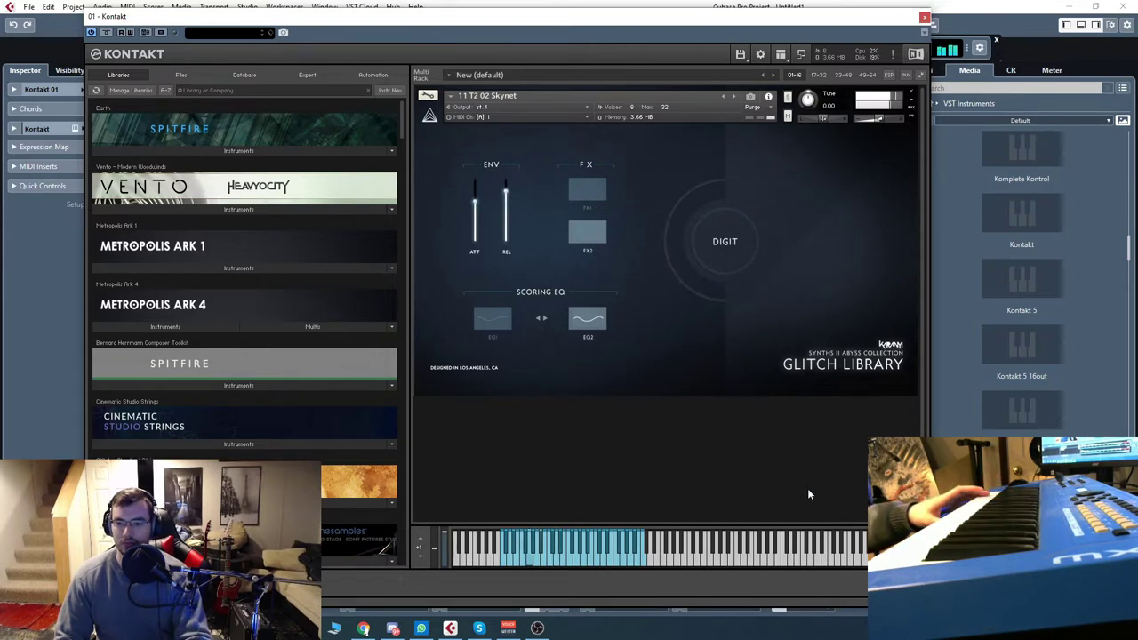
{"action": "left_click_drag", "start_coordinate": [810, 495], "coordinate": [774, 427]}
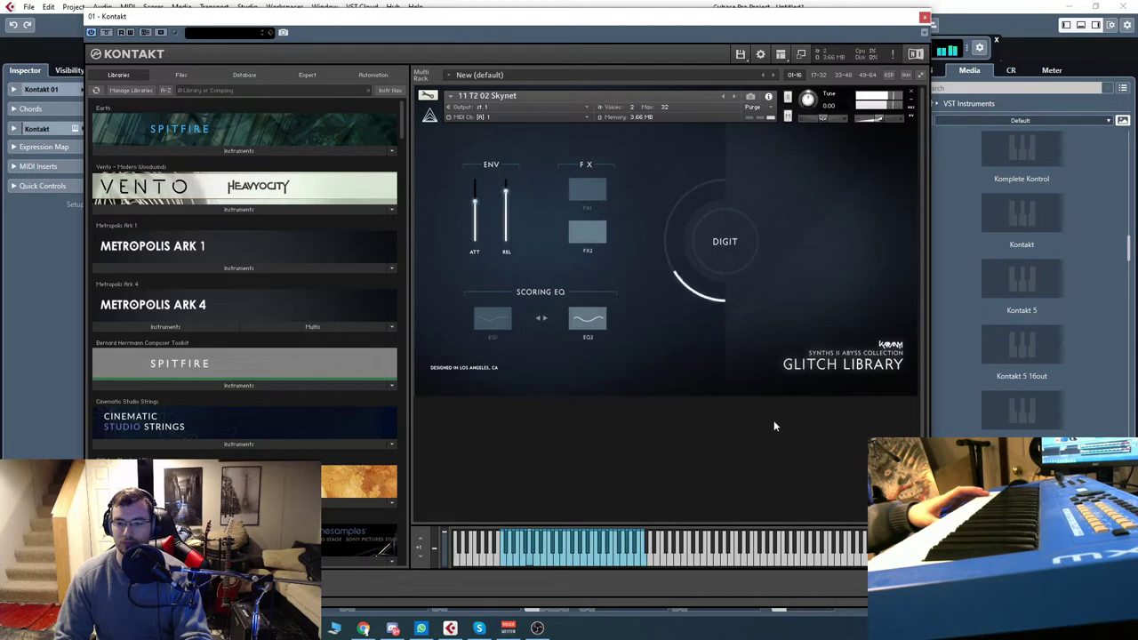
{"action": "left_click_drag", "start_coordinate": [759, 377], "coordinate": [772, 229]}
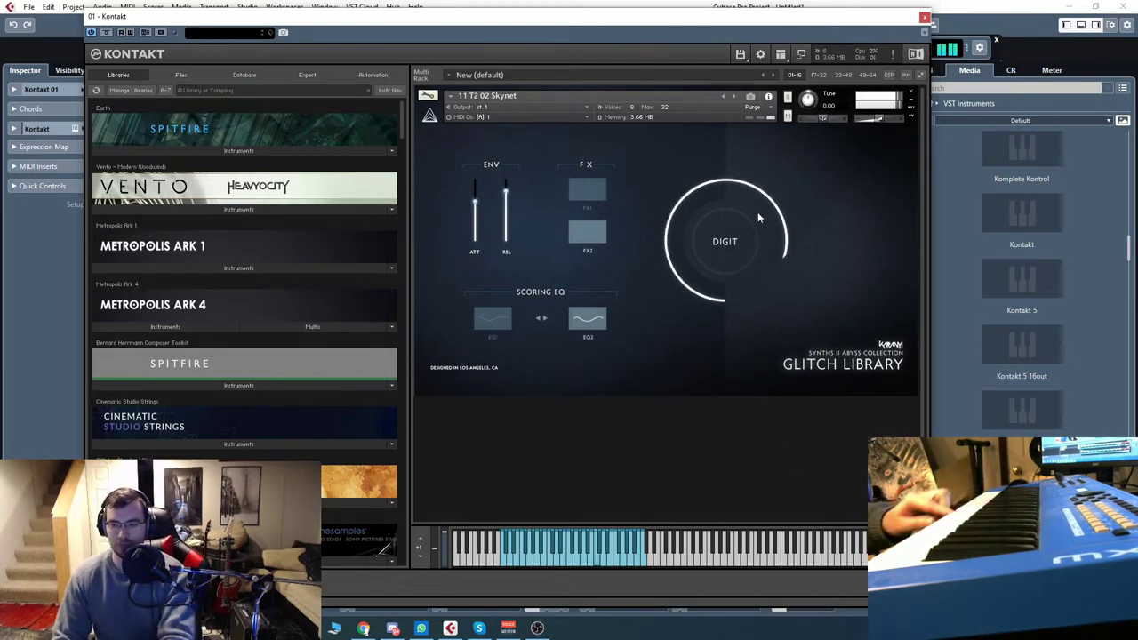
{"action": "left_click", "coordinate": [913, 96]}
{"action": "left_click", "coordinate": [582, 356]}
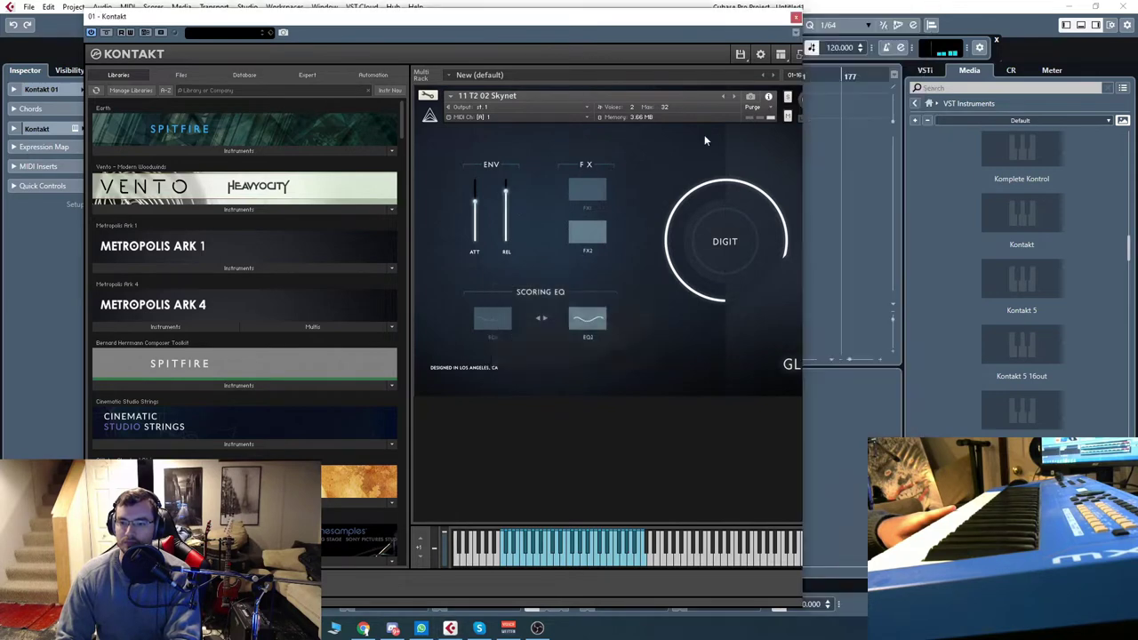
Load 01 Basic 01 from 02 WAVEFORM LAYERS > 01 UNTOUCHED LAYERS in Quick-Load
{"action": "left_click", "coordinate": [669, 56]}
{"action": "left_click", "coordinate": [663, 122]}
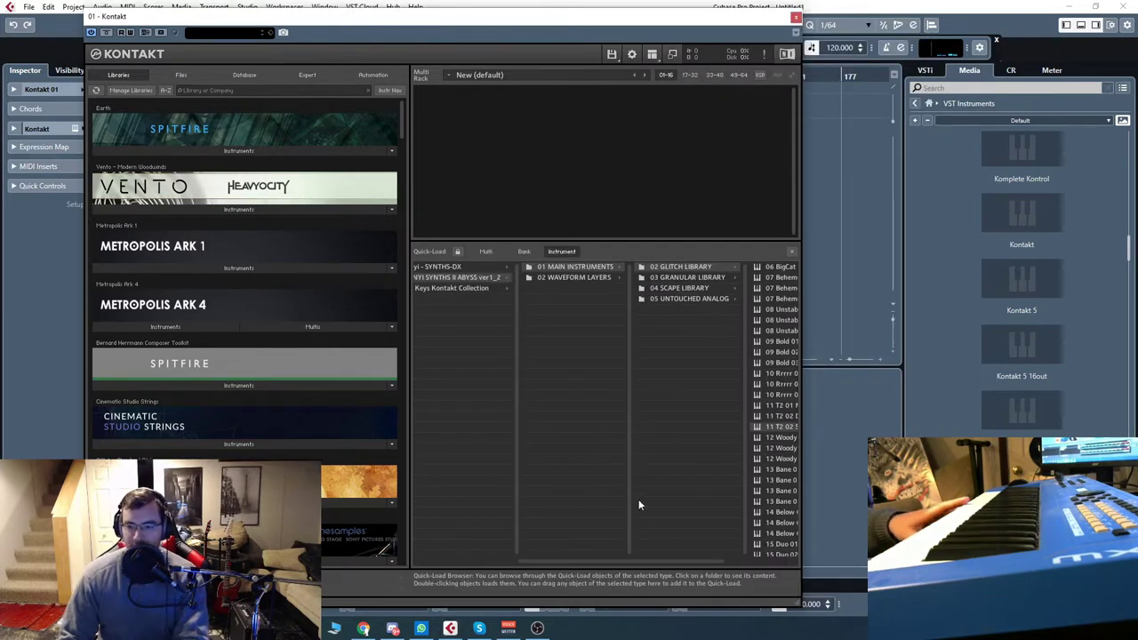
{"action": "left_click", "coordinate": [590, 279]}
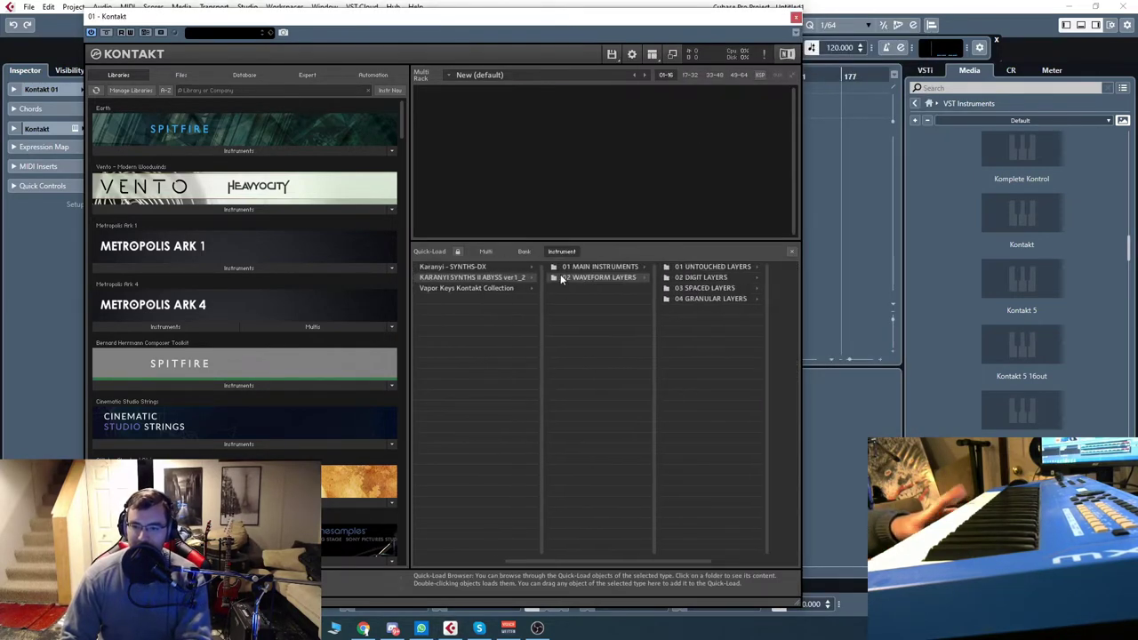
{"action": "left_click", "coordinate": [717, 267]}
{"action": "double_click", "coordinate": [725, 265]}
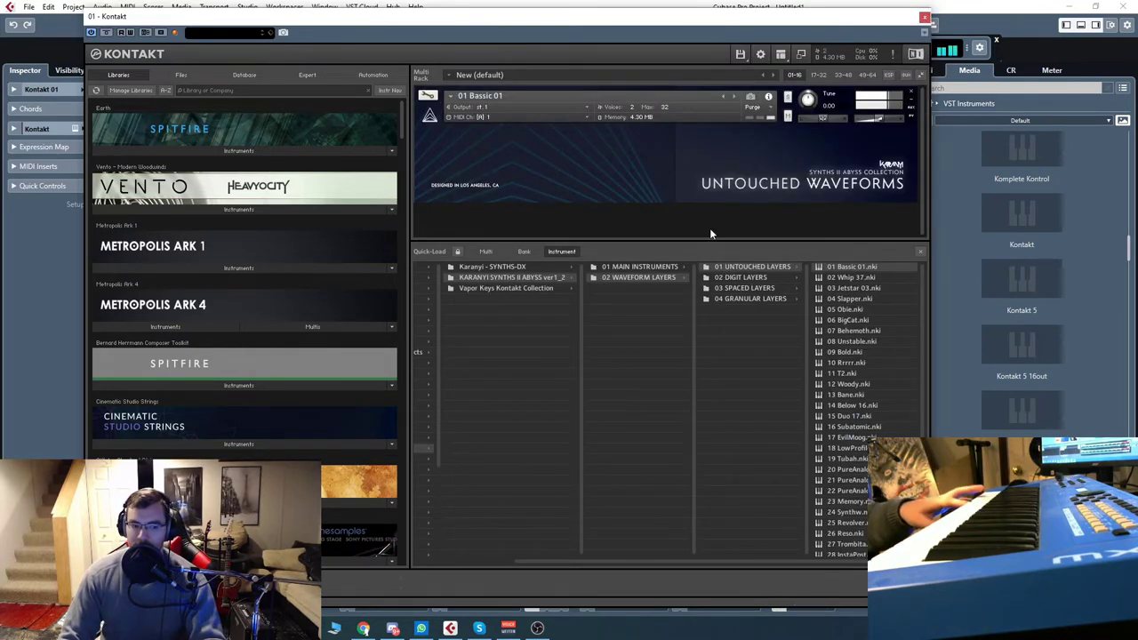
Step through 02 Whip 37, 03 Jetstar 03, 04 Slapper, 05 Obie and 06 BigCat
{"action": "left_click", "coordinate": [733, 95]}
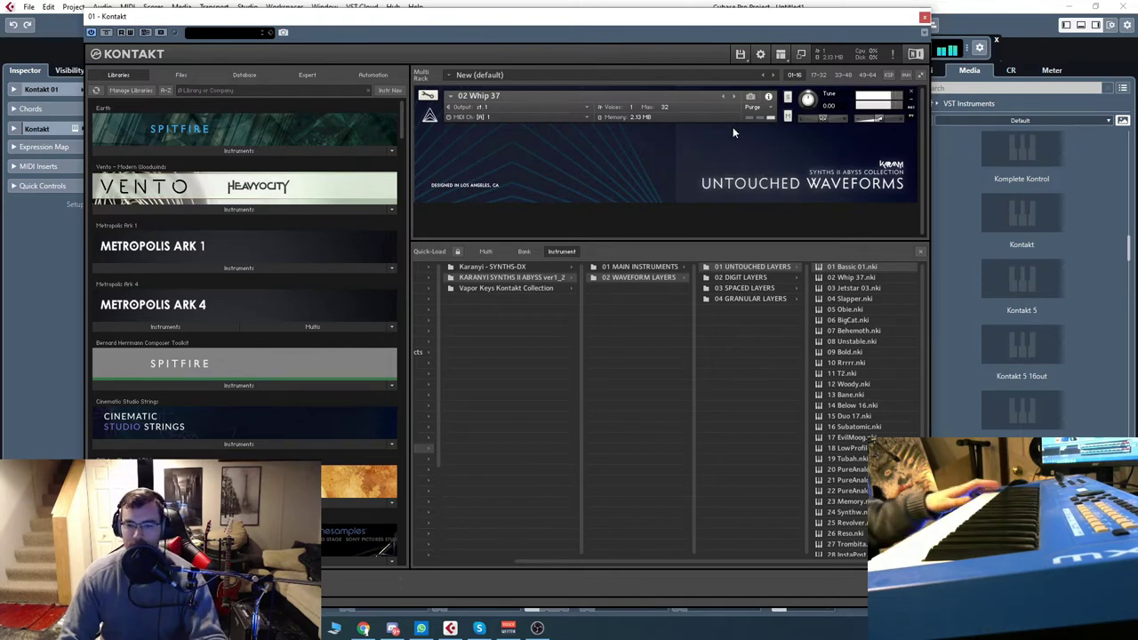
{"action": "left_click", "coordinate": [735, 97]}
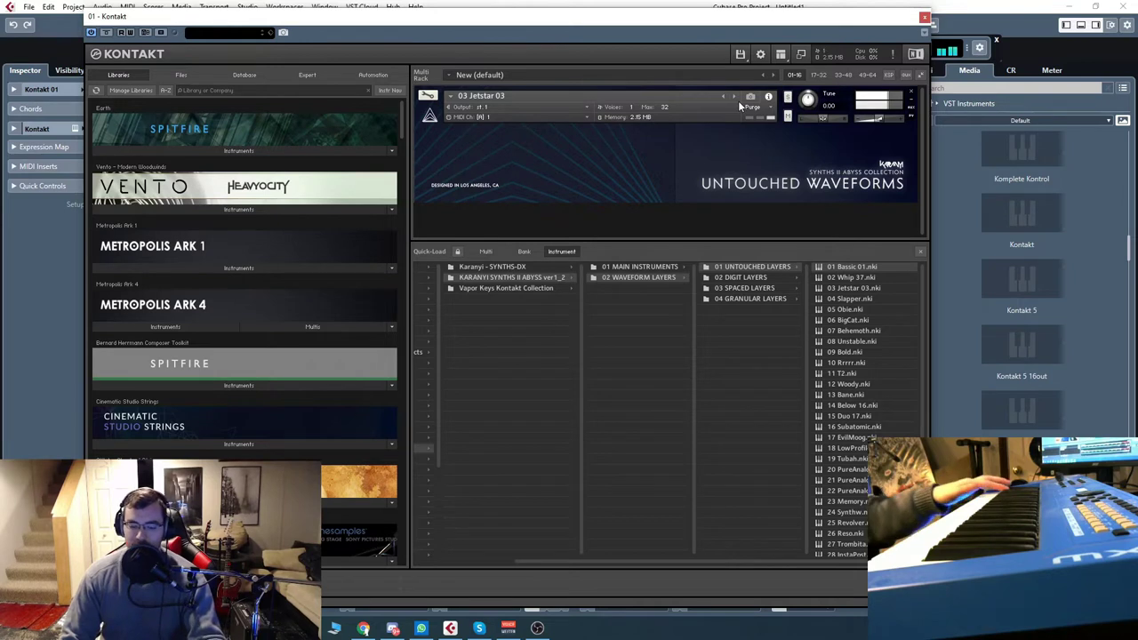
{"action": "left_click", "coordinate": [733, 95]}
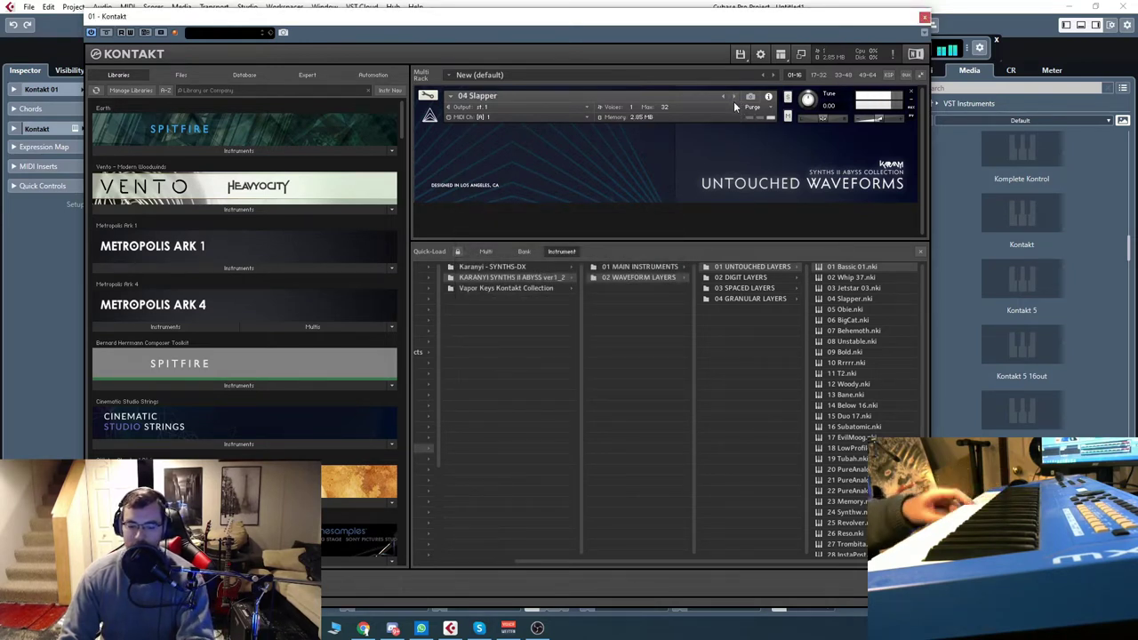
{"action": "left_click", "coordinate": [878, 124]}
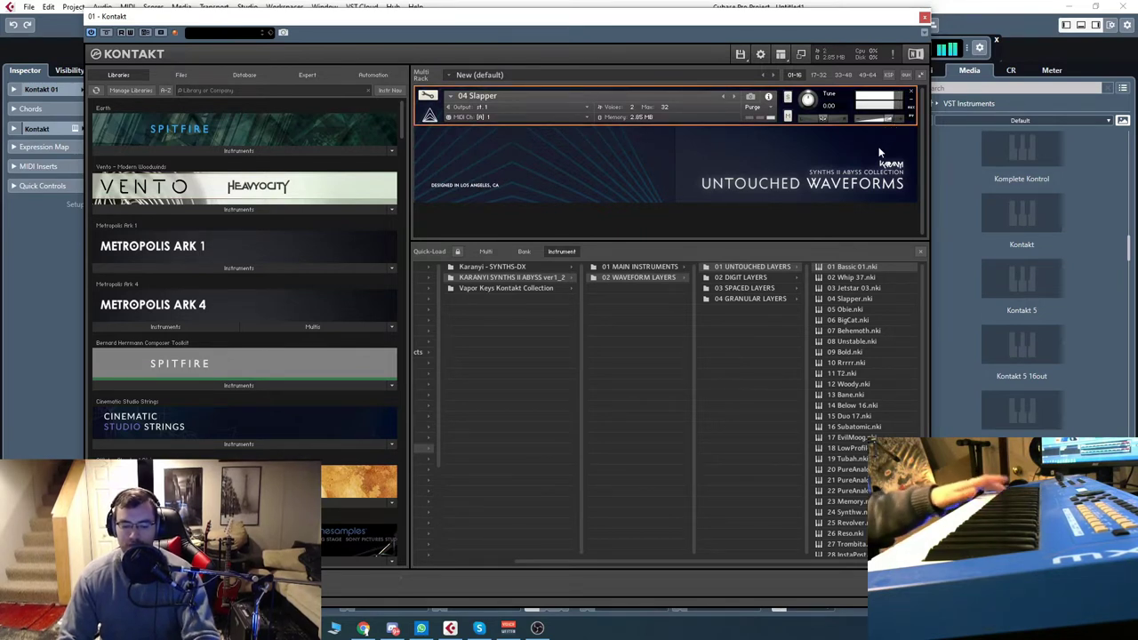
{"action": "left_click", "coordinate": [733, 98]}
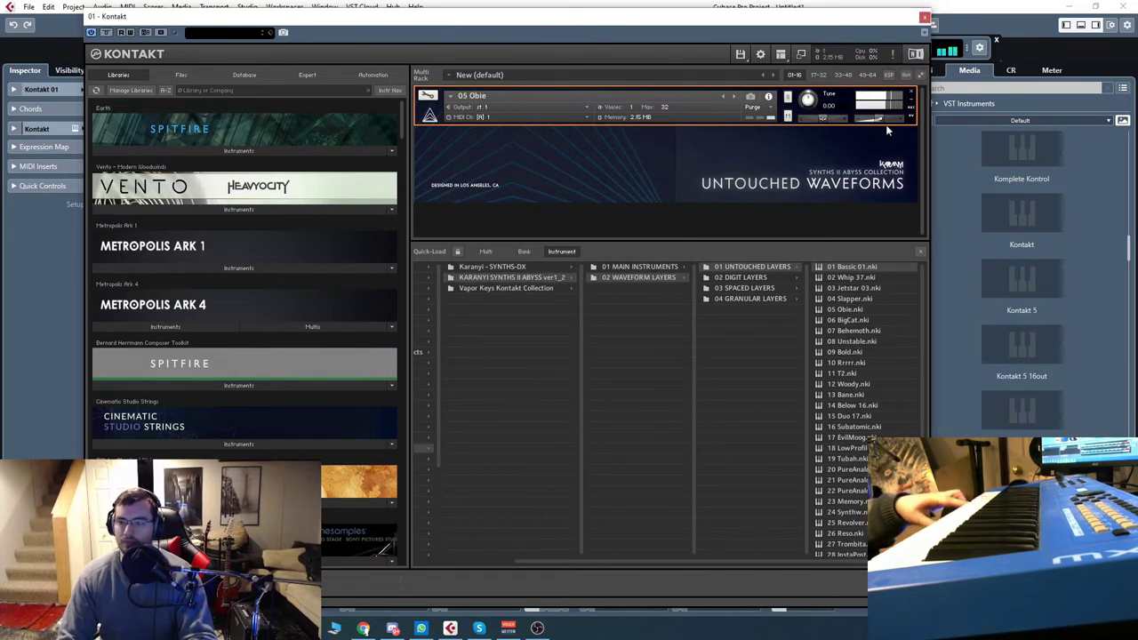
{"action": "mouse_move", "coordinate": [888, 121]}
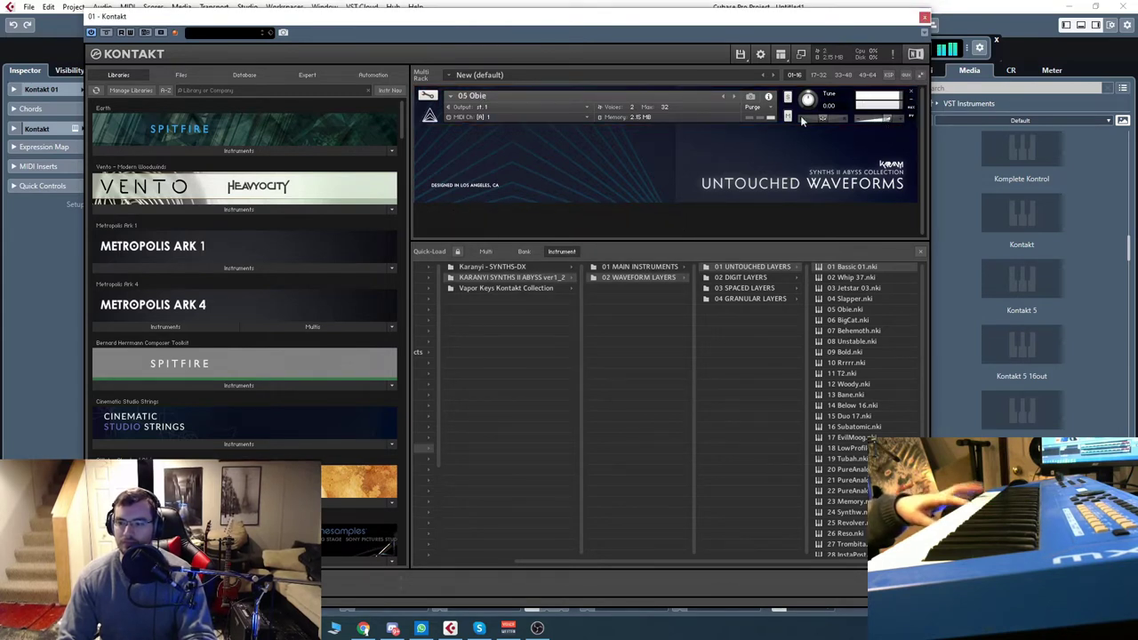
{"action": "left_click", "coordinate": [736, 98]}
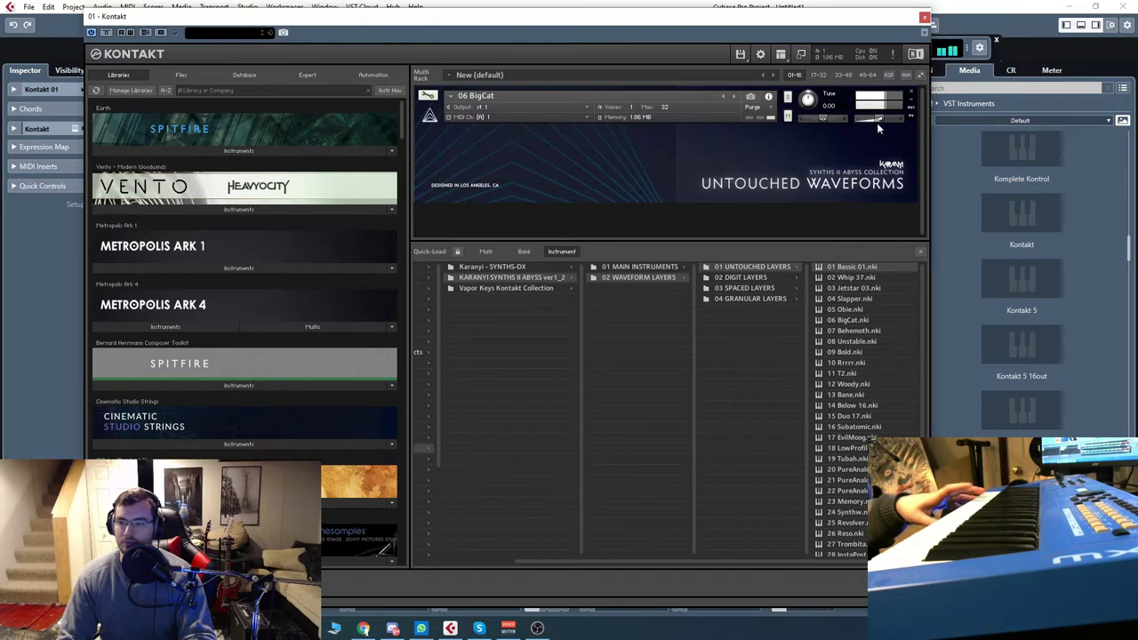
Raise BigCat's volume, advance to 07 Behemoth, then remove it from the rack
{"action": "left_click_drag", "start_coordinate": [877, 124], "coordinate": [892, 126]}
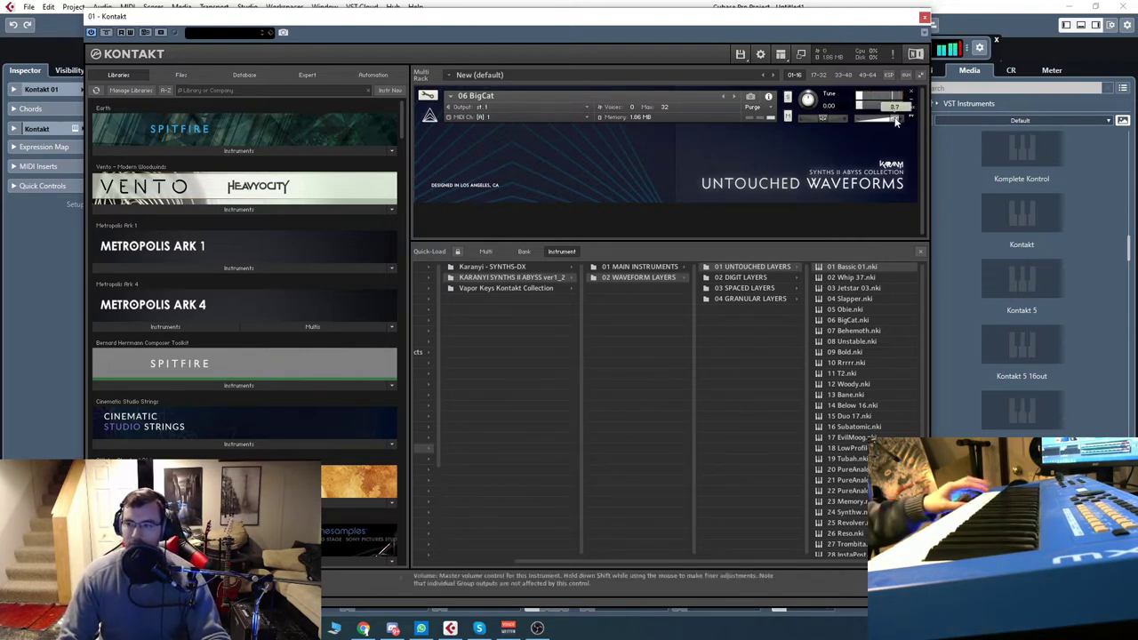
{"action": "left_click", "coordinate": [734, 96]}
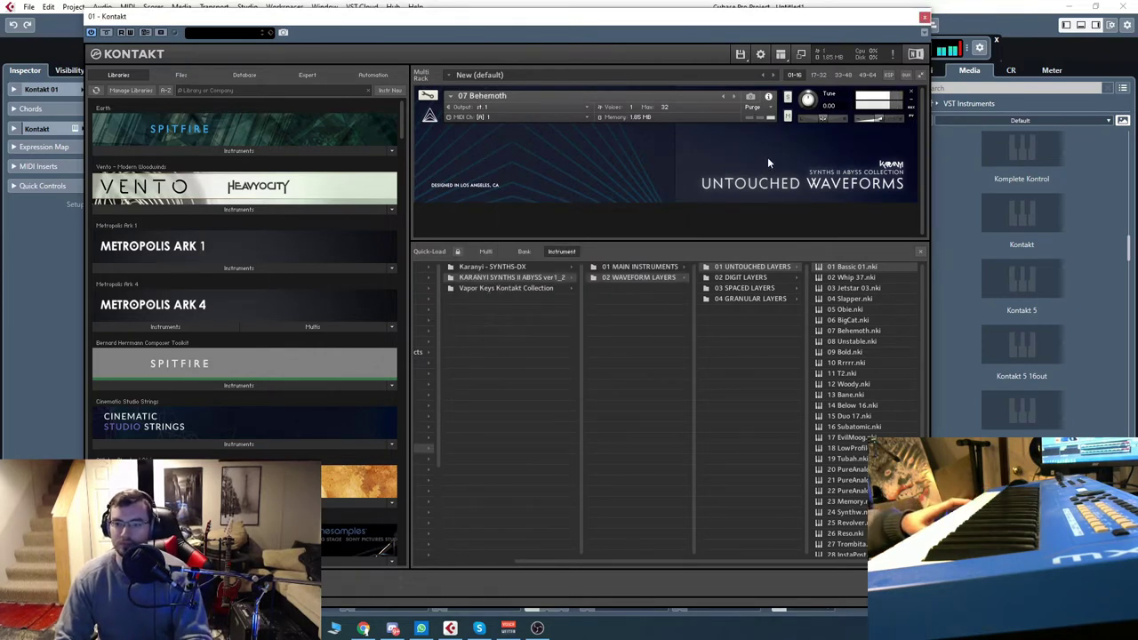
{"action": "scroll", "coordinate": [858, 409], "scroll_direction": "down", "scroll_amount": 3}
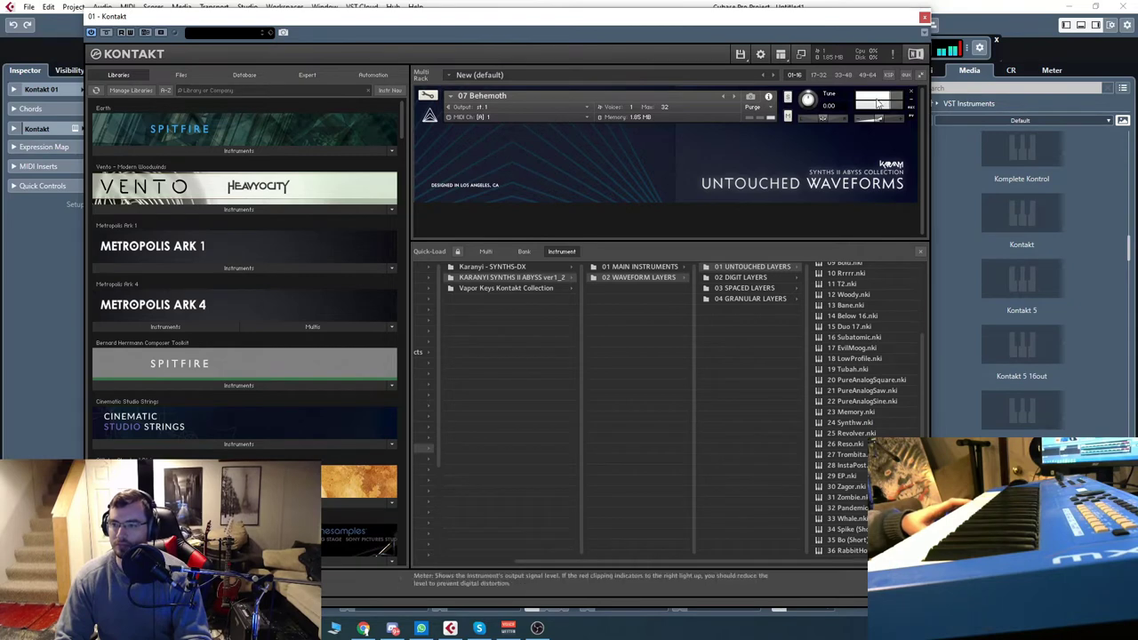
{"action": "left_click", "coordinate": [910, 93]}
Load 28 InstaPost, then add 03 Jetstar SPACE II from 02 WAVEFORM LAYERS > 03 SPACED LAYERS
{"action": "left_click", "coordinate": [738, 267]}
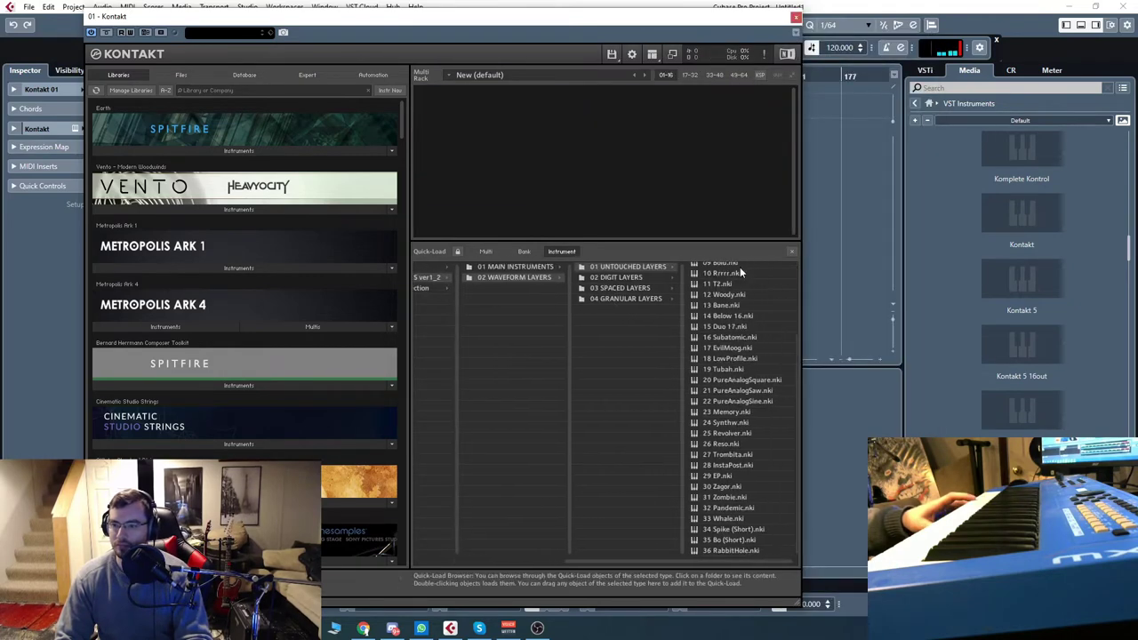
{"action": "double_click", "coordinate": [724, 465]}
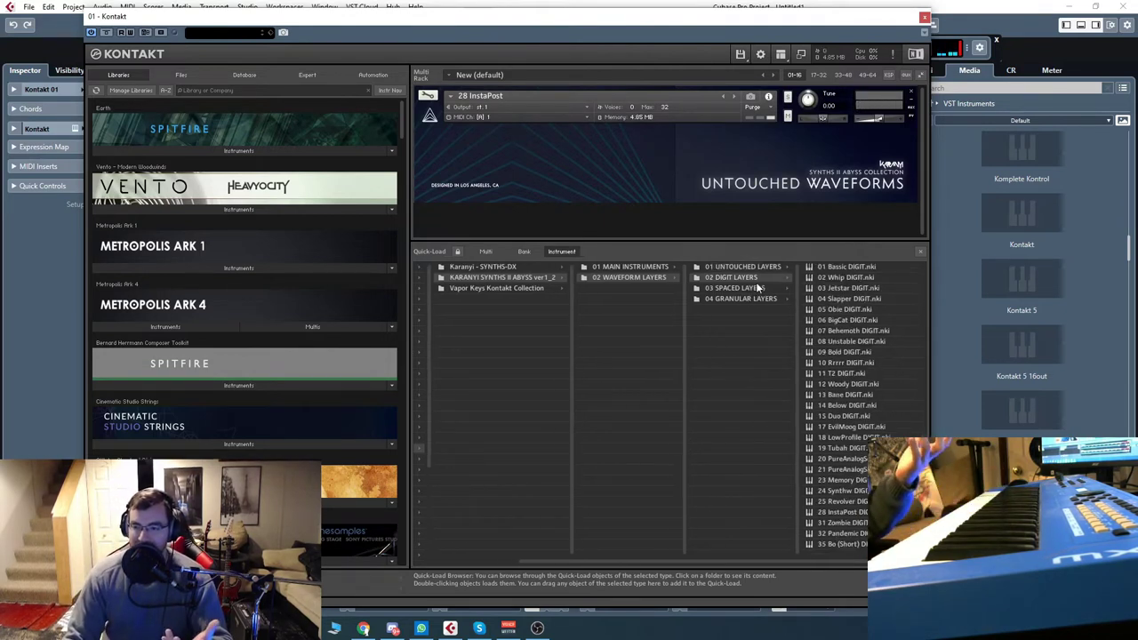
{"action": "left_click", "coordinate": [640, 266]}
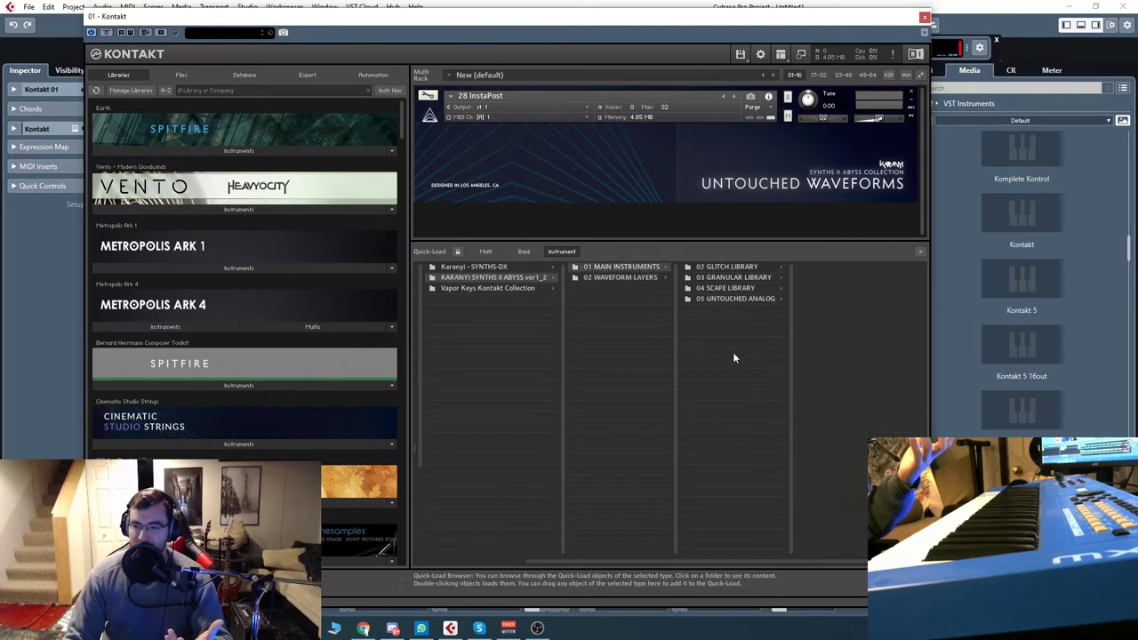
{"action": "left_click", "coordinate": [632, 279]}
{"action": "left_click", "coordinate": [722, 279]}
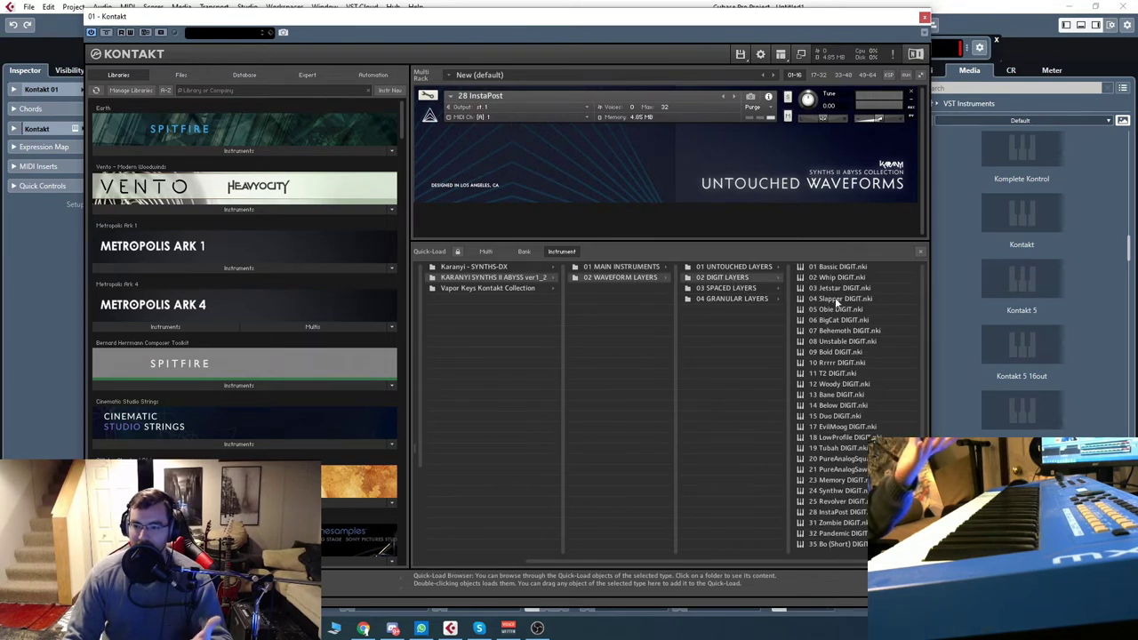
{"action": "left_click", "coordinate": [725, 289]}
{"action": "double_click", "coordinate": [827, 299]}
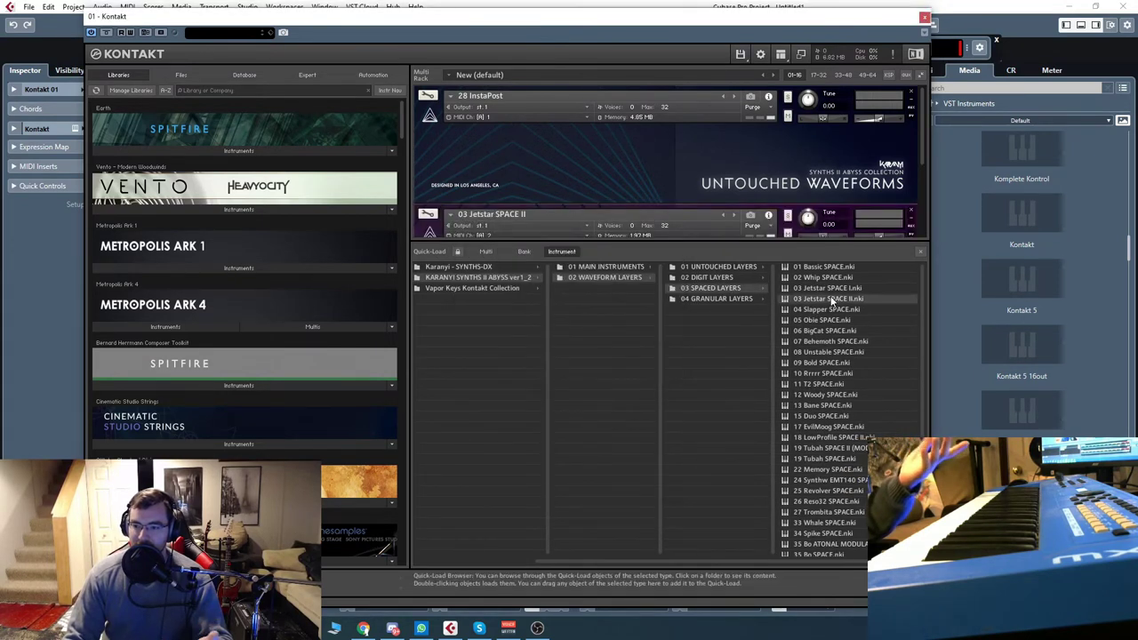
Hide Quick-Load and remove InstaPost, leaving Jetstar alone; bring up its MIDI channel menu
{"action": "left_click", "coordinate": [921, 252]}
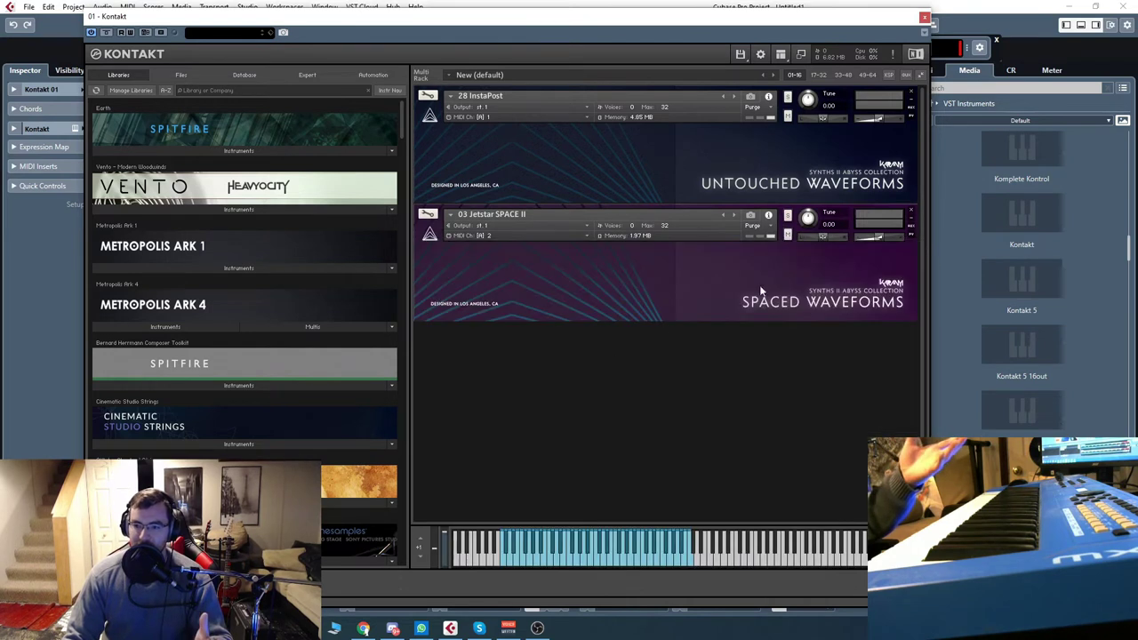
{"action": "left_click", "coordinate": [911, 95]}
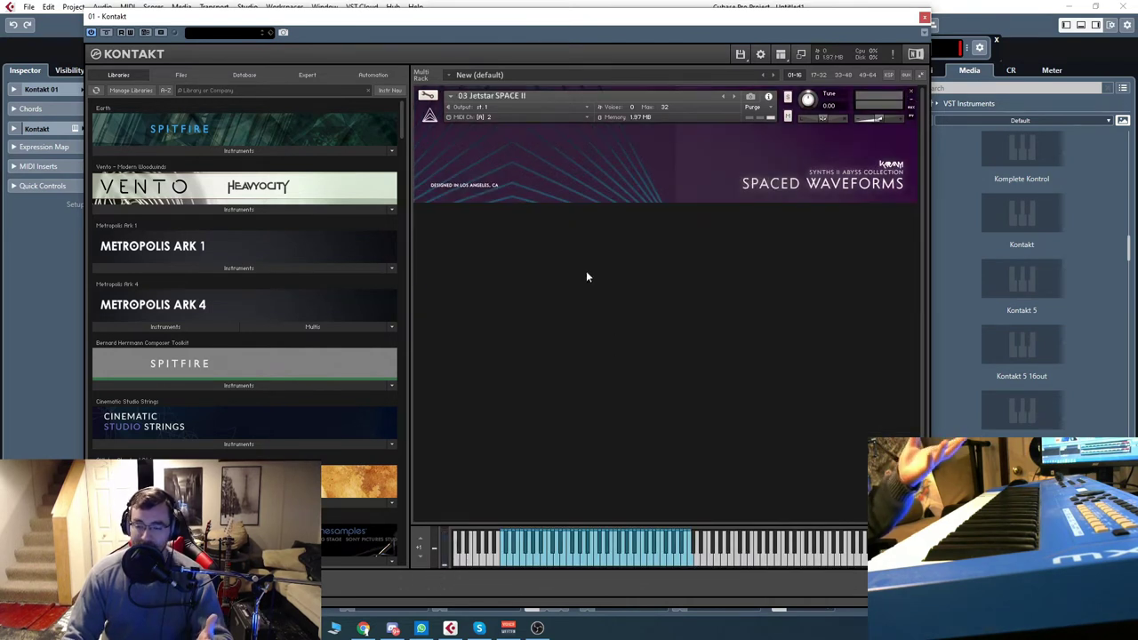
{"action": "left_click", "coordinate": [551, 116]}
Set Jetstar's MIDI input to omni, then advance to 04 Slapper SPACE and play it
{"action": "left_click", "coordinate": [542, 122]}
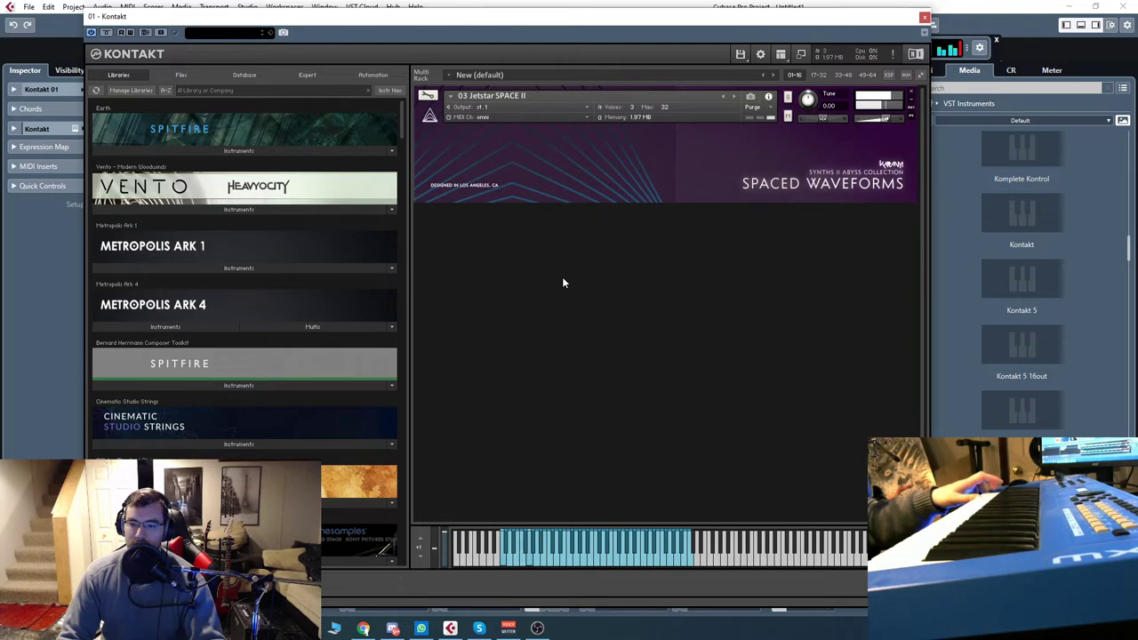
{"action": "left_click", "coordinate": [734, 96]}
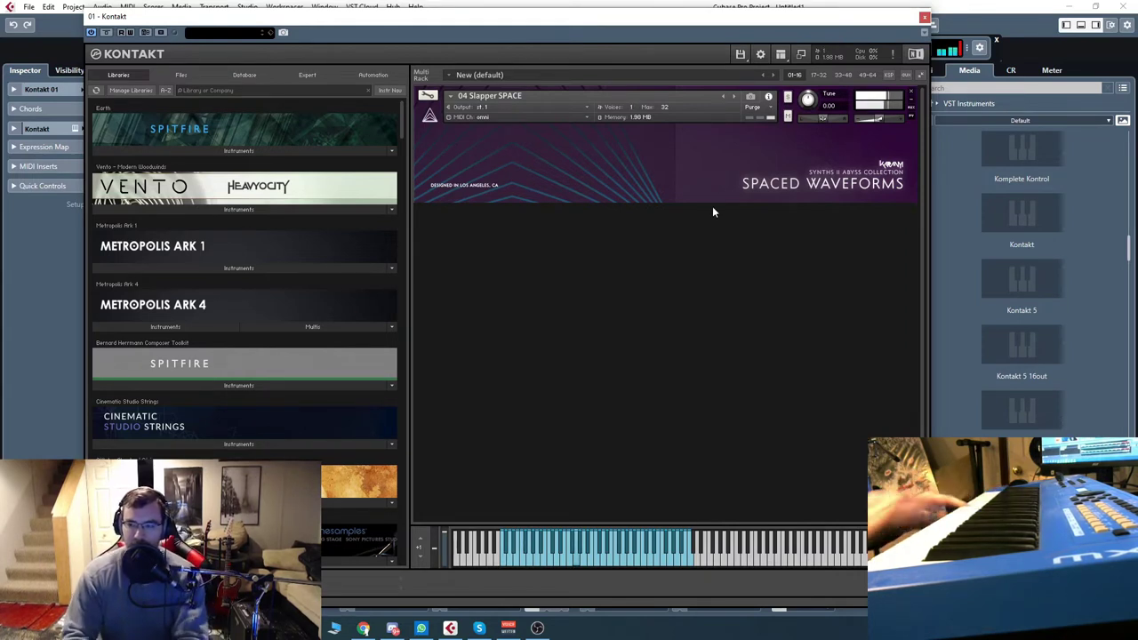
{"action": "mouse_move", "coordinate": [891, 125]}
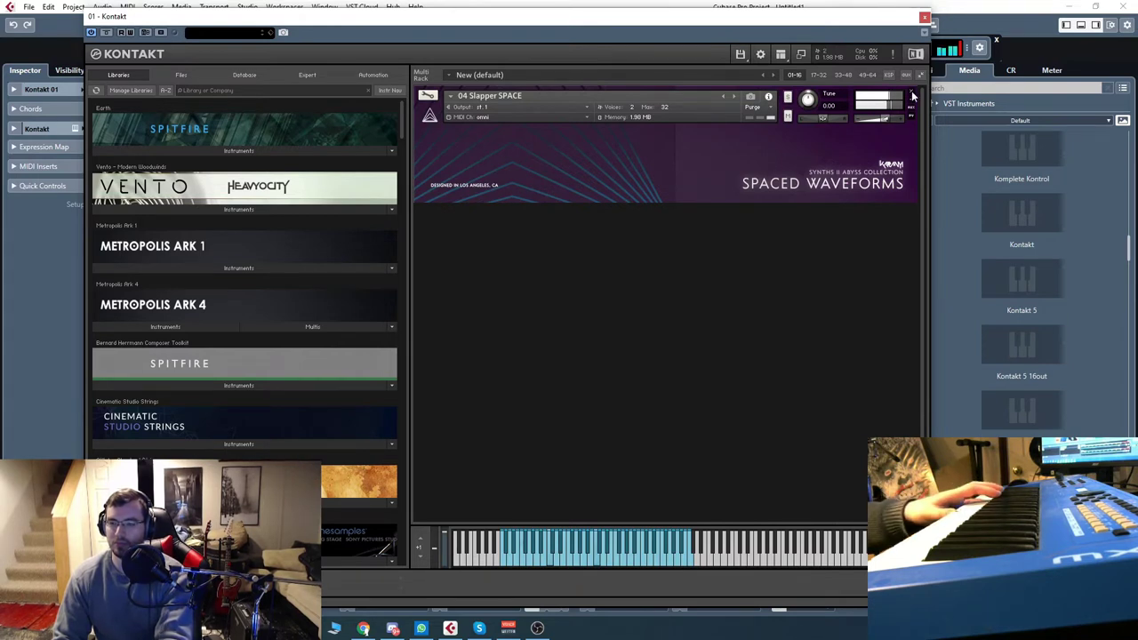
Remove Slapper without saving, load 33 Whale SPACE.nki via Quick-Load, and hide the browser
{"action": "left_click", "coordinate": [914, 95]}
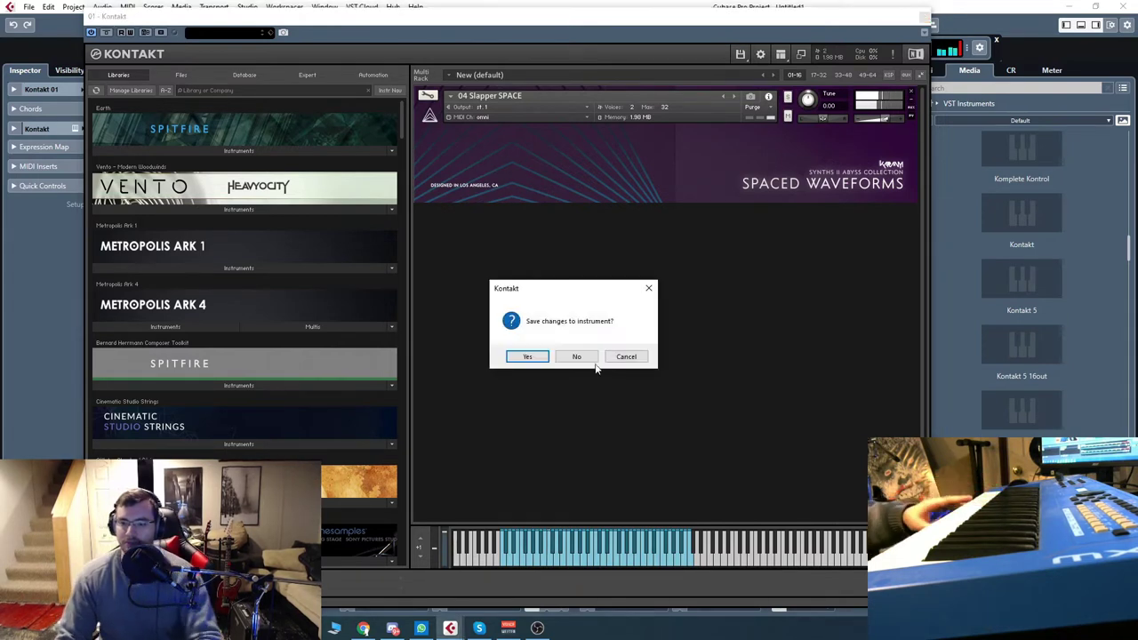
{"action": "left_click", "coordinate": [594, 359]}
{"action": "left_click", "coordinate": [671, 55]}
{"action": "left_click", "coordinate": [663, 123]}
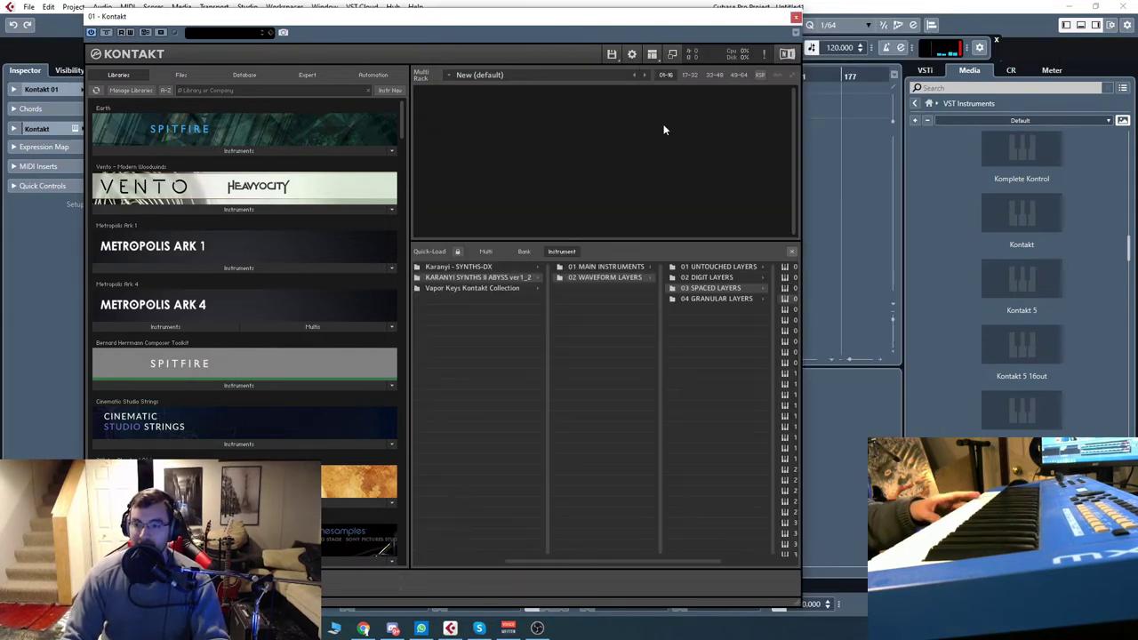
{"action": "left_click_drag", "start_coordinate": [689, 561], "coordinate": [750, 561]}
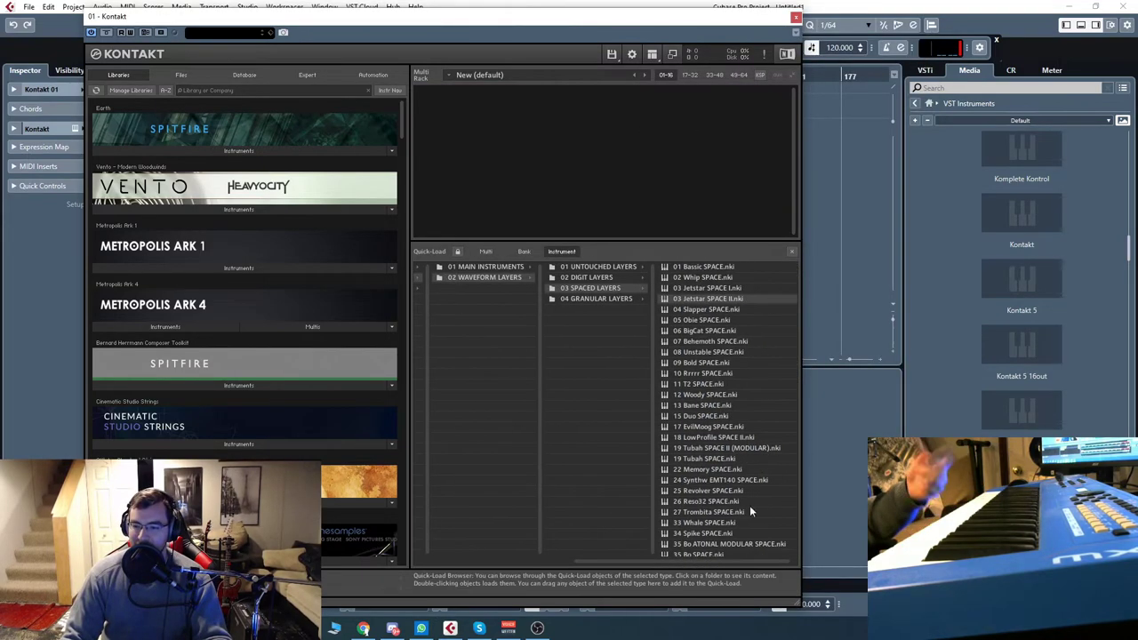
{"action": "double_click", "coordinate": [704, 520]}
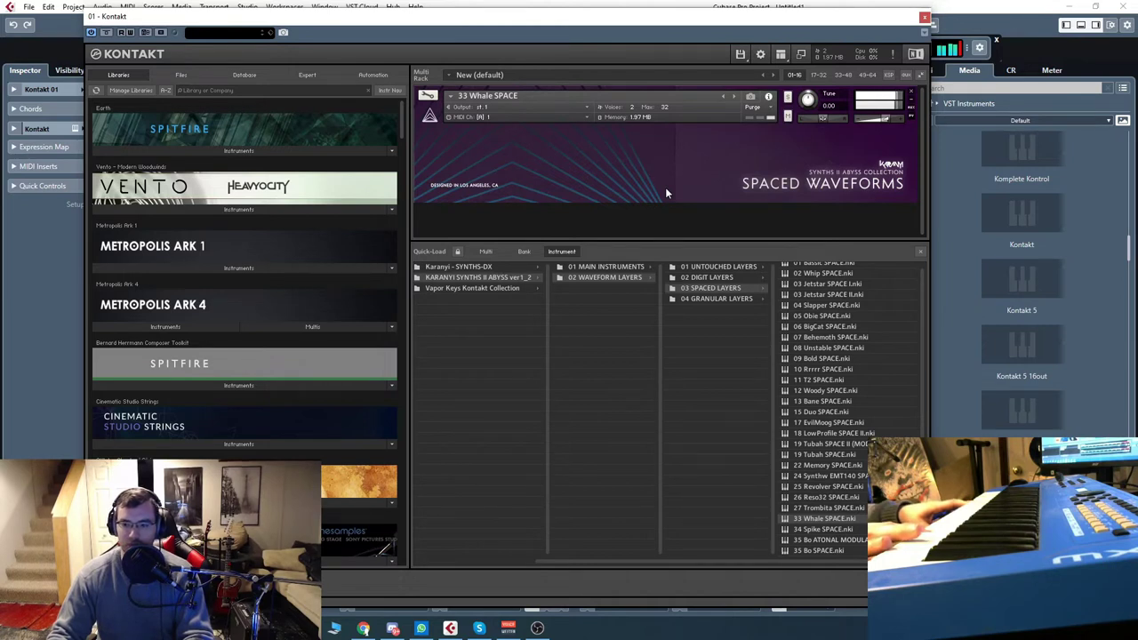
{"action": "left_click", "coordinate": [921, 252]}
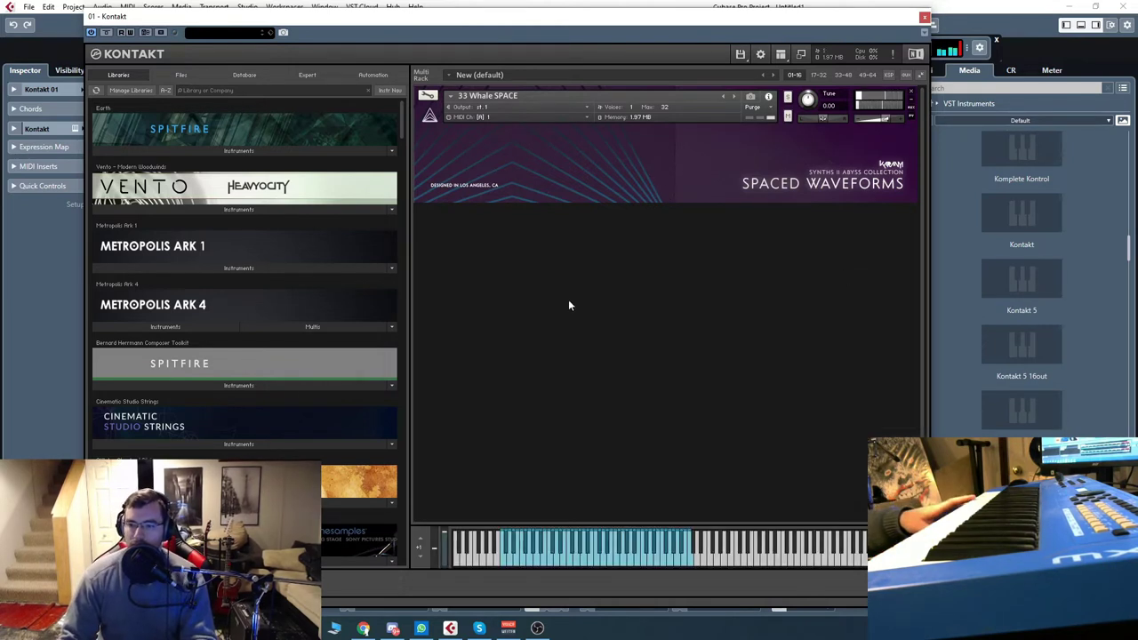
Remove Whale without saving and load 09 Bold 02 Space Organ.nki from 03 GRANULAR LIBRARY
{"action": "left_click", "coordinate": [911, 93]}
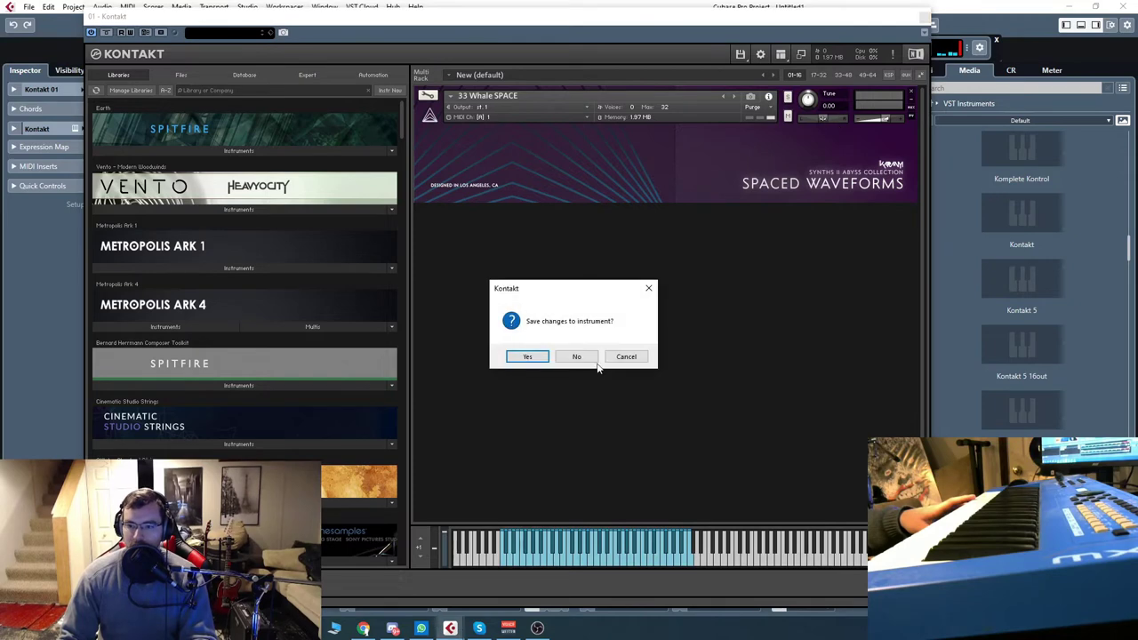
{"action": "left_click", "coordinate": [583, 358]}
{"action": "left_click", "coordinate": [652, 54]}
{"action": "left_click", "coordinate": [667, 128]}
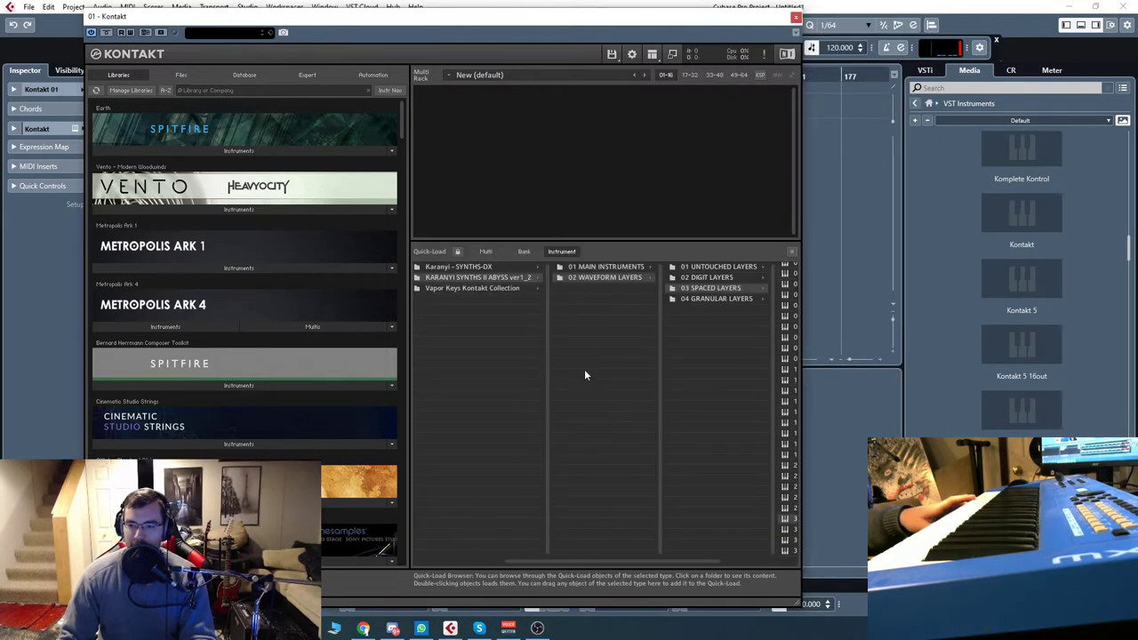
{"action": "scroll", "coordinate": [605, 293], "scroll_direction": "left", "scroll_amount": 5}
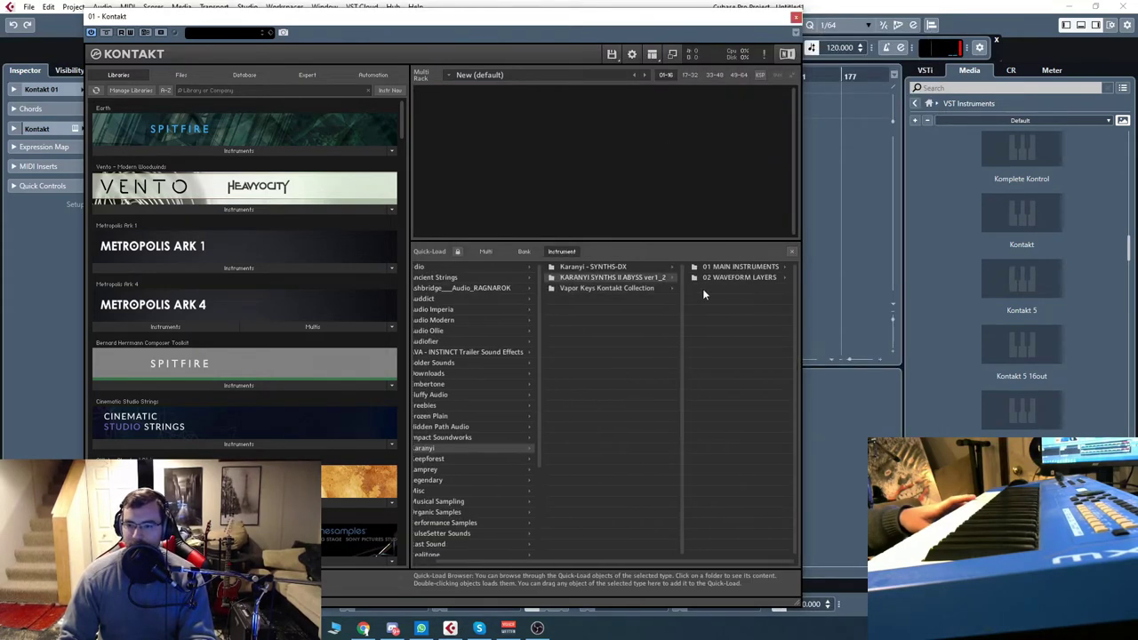
{"action": "scroll", "coordinate": [712, 347], "scroll_direction": "right", "scroll_amount": 5}
{"action": "left_click", "coordinate": [559, 298]}
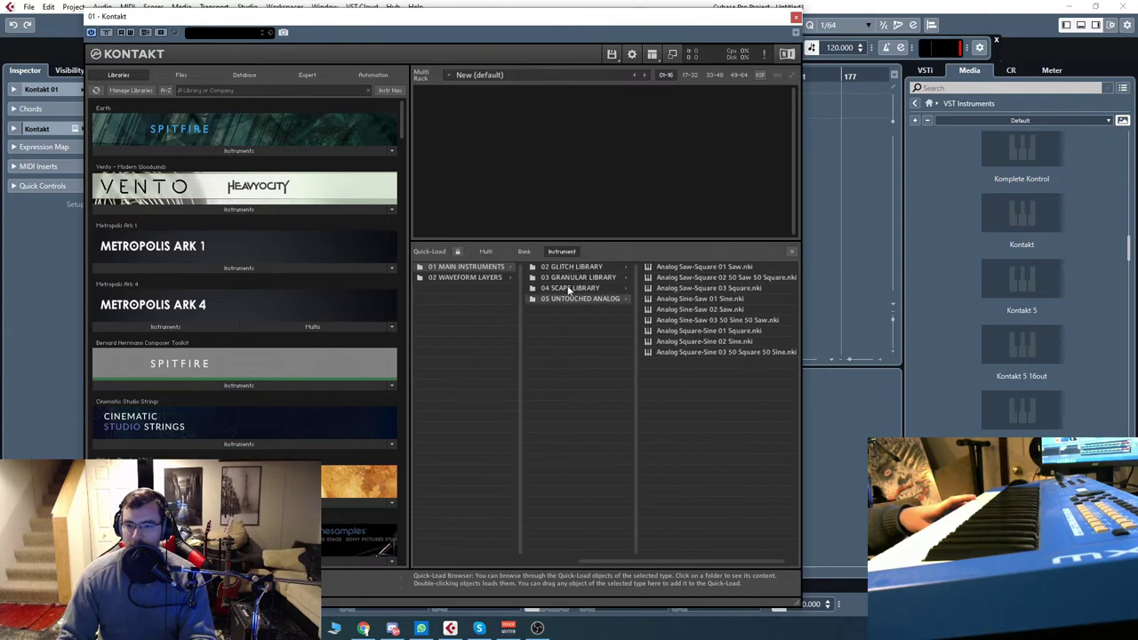
{"action": "left_click", "coordinate": [587, 289]}
{"action": "left_click", "coordinate": [597, 277]}
{"action": "double_click", "coordinate": [690, 396]}
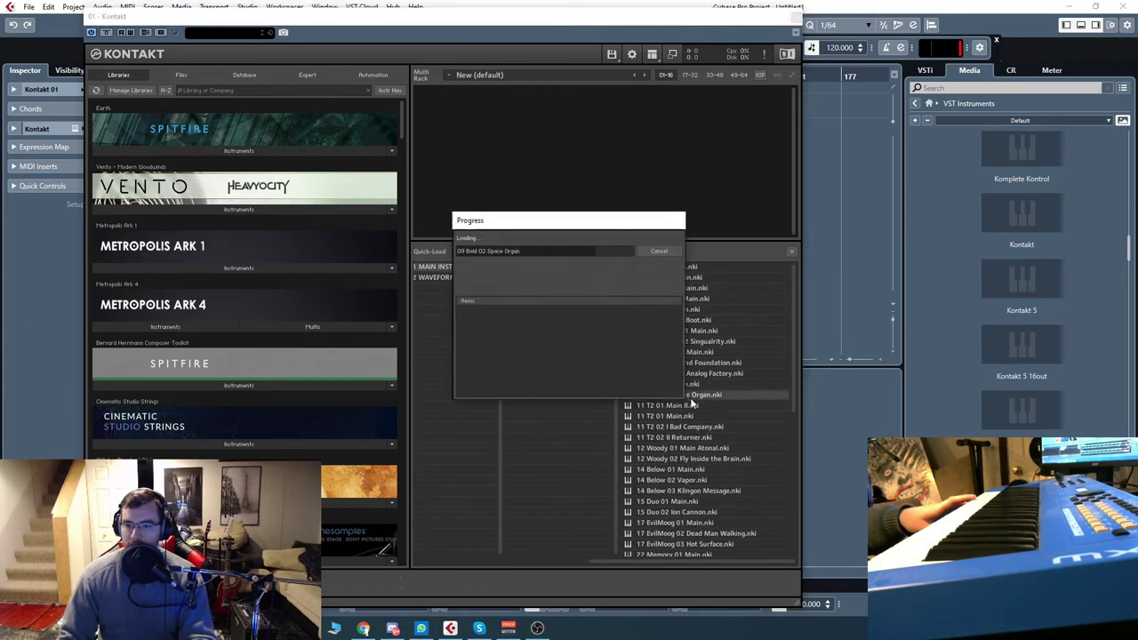
{"action": "left_click", "coordinate": [921, 252]}
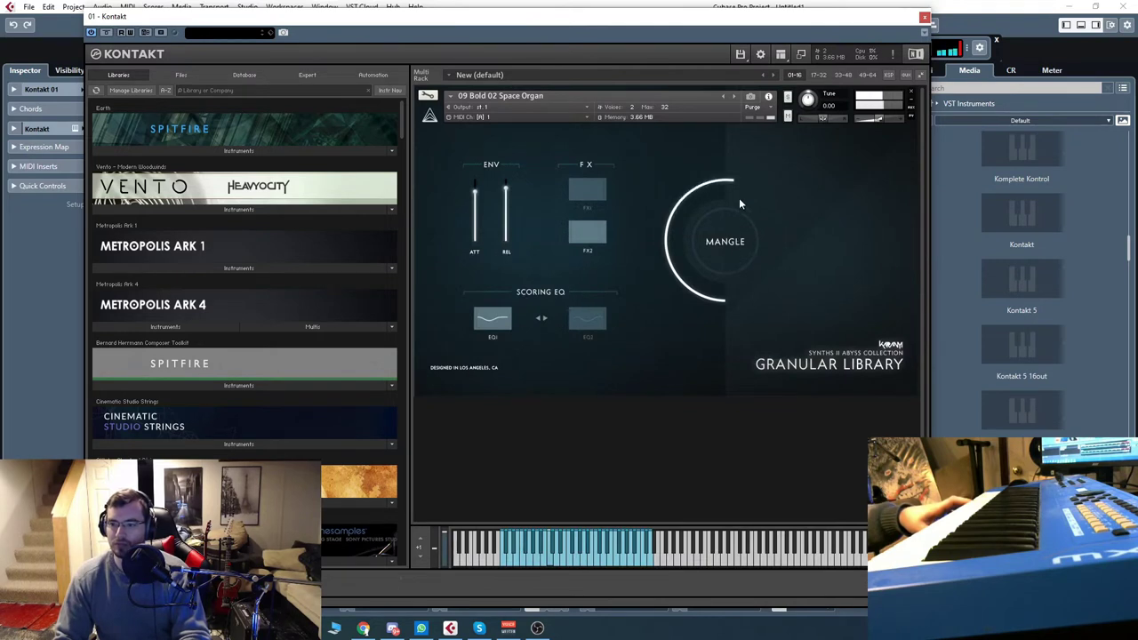
Sweep the Space Organ's Mangle amount up and down, then remove it without saving
{"action": "left_click_drag", "start_coordinate": [739, 203], "coordinate": [789, 381]}
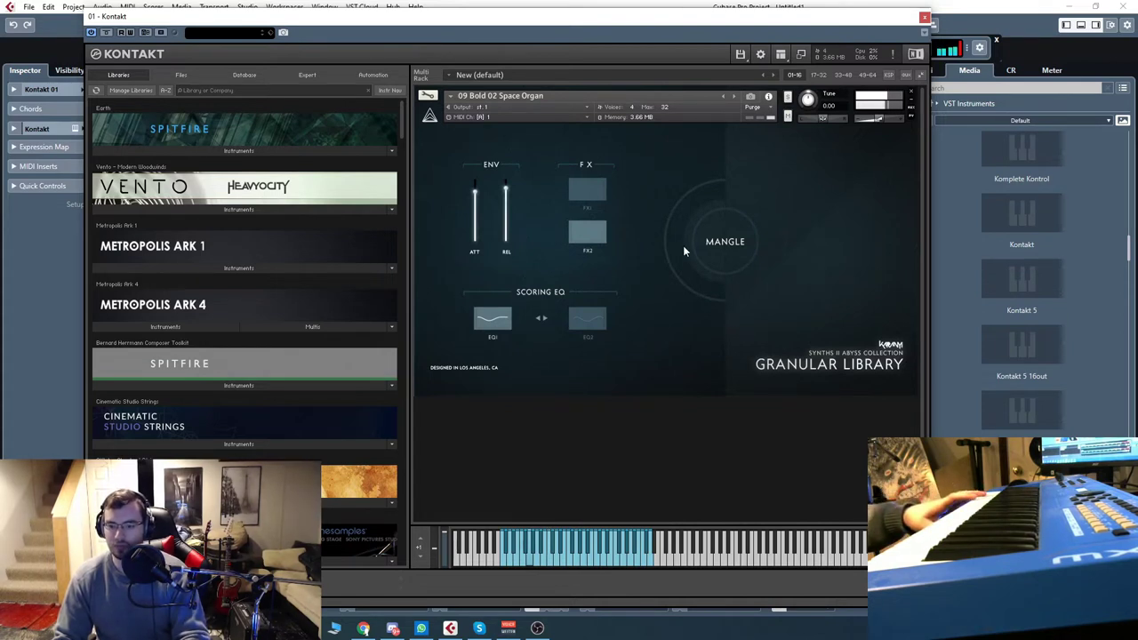
{"action": "left_click_drag", "start_coordinate": [720, 262], "coordinate": [726, 4]}
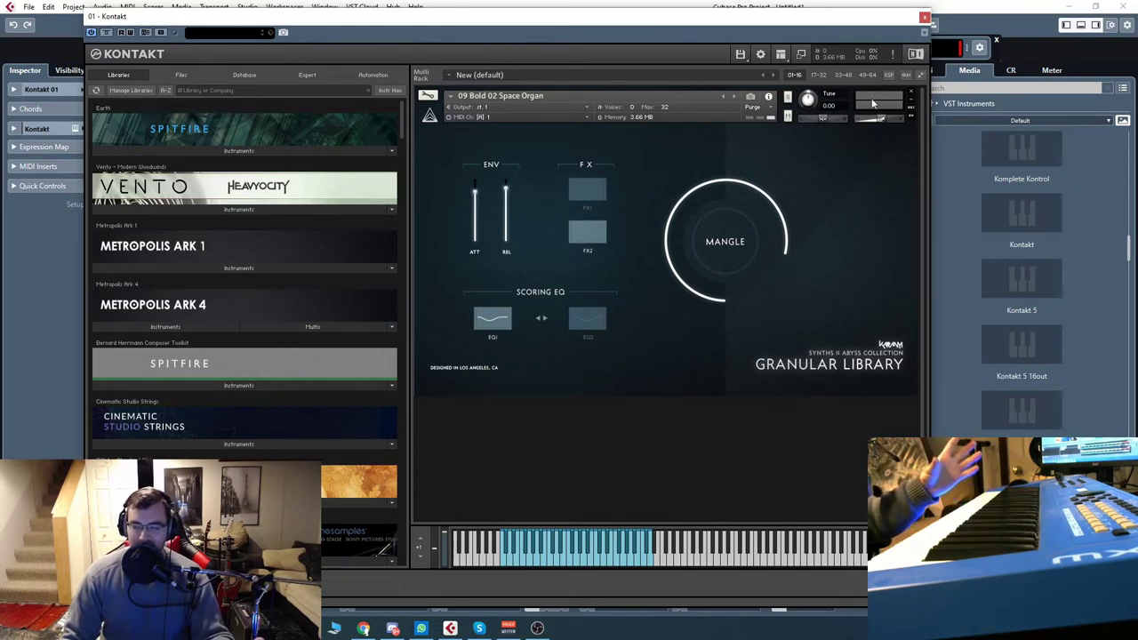
{"action": "left_click", "coordinate": [912, 95]}
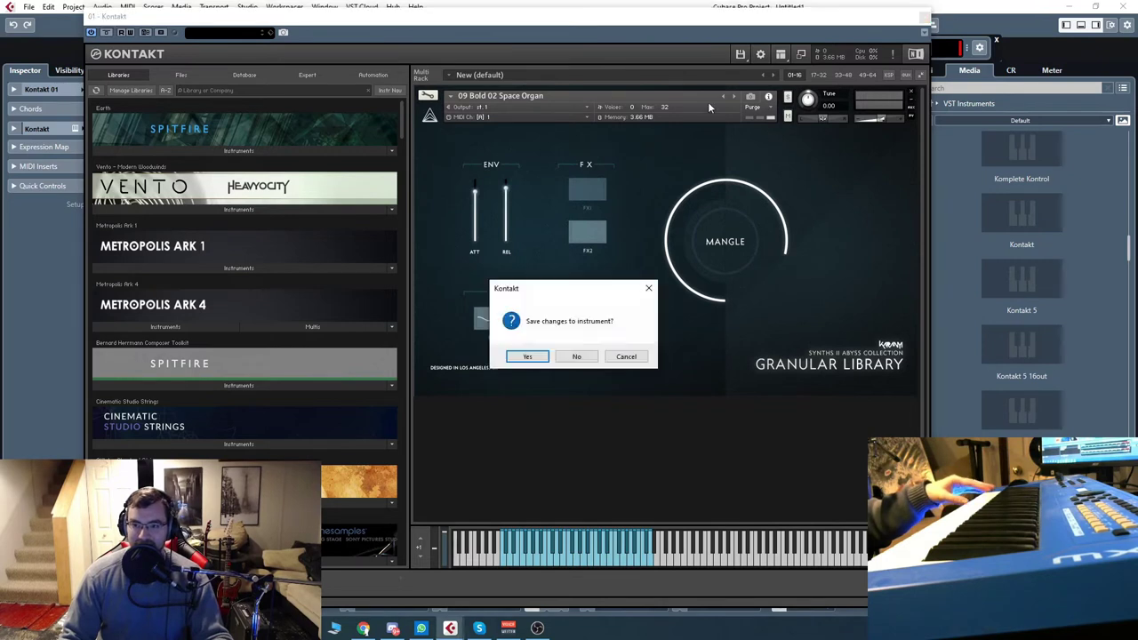
{"action": "left_click", "coordinate": [576, 356]}
Show the Quick-Load browser with the Abyss library folders in the empty rack
{"action": "left_click", "coordinate": [653, 56]}
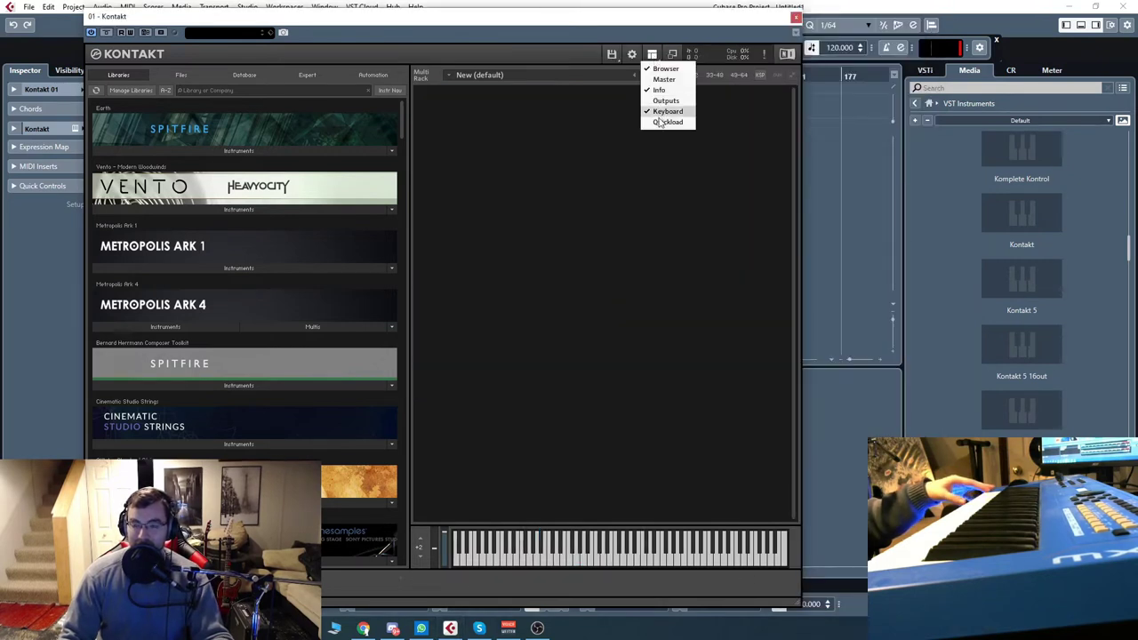
{"action": "left_click", "coordinate": [665, 121]}
{"action": "left_click_drag", "start_coordinate": [627, 562], "coordinate": [609, 562]}
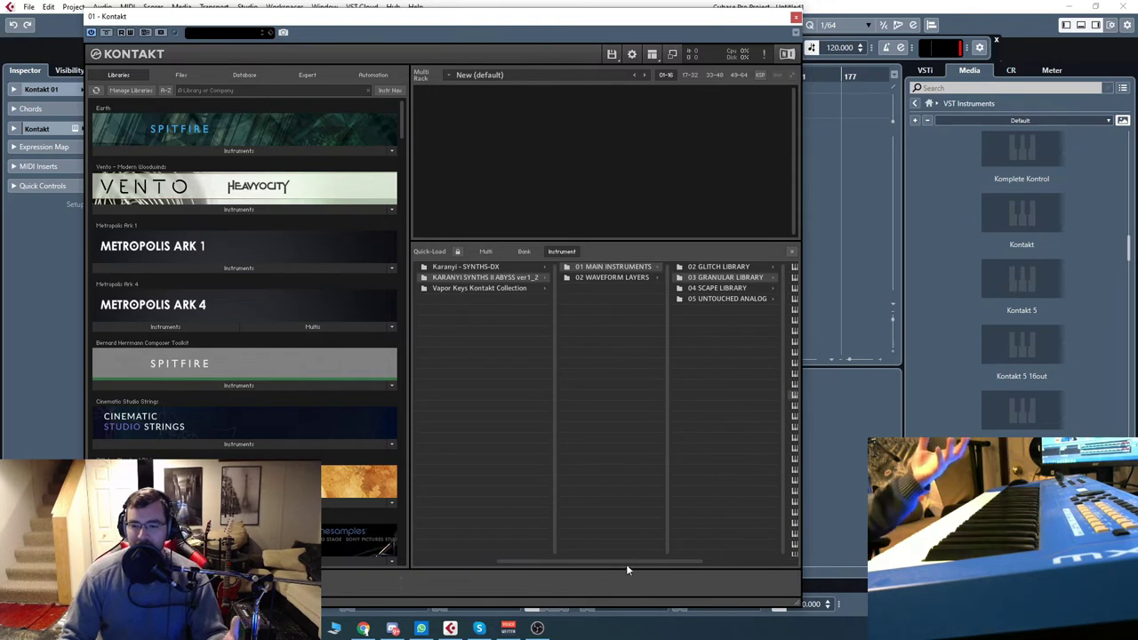
Browse Quick-Load from 02 WAVEFORM LAYERS into the Vapor Keys Kontakt Collection's electric pianos
{"action": "left_click_drag", "start_coordinate": [633, 562], "coordinate": [678, 562]}
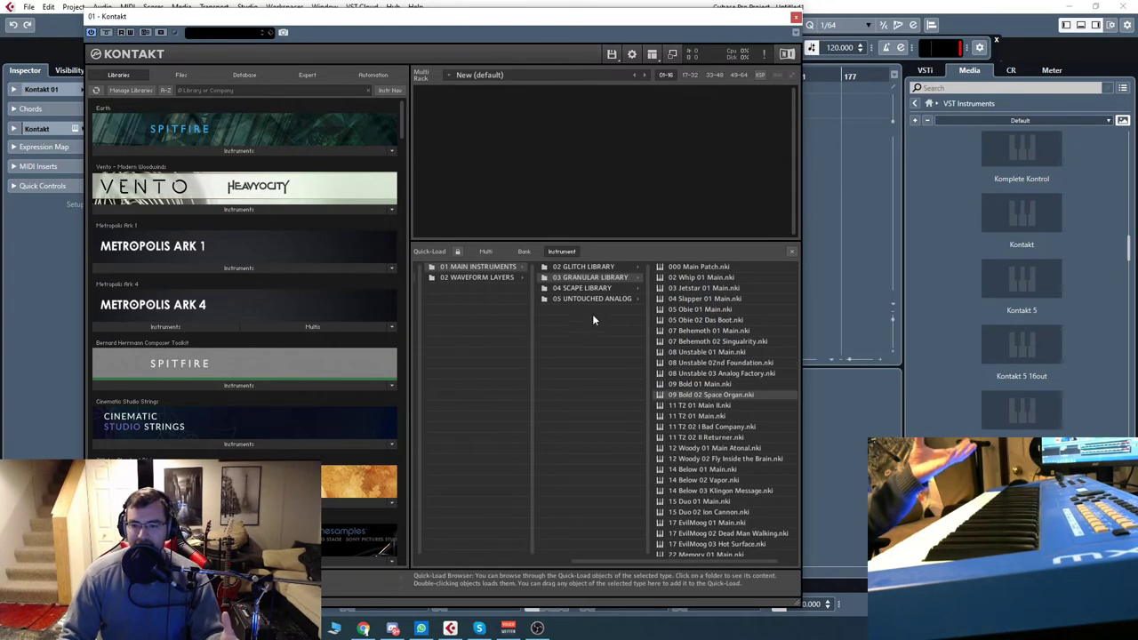
{"action": "left_click", "coordinate": [485, 278]}
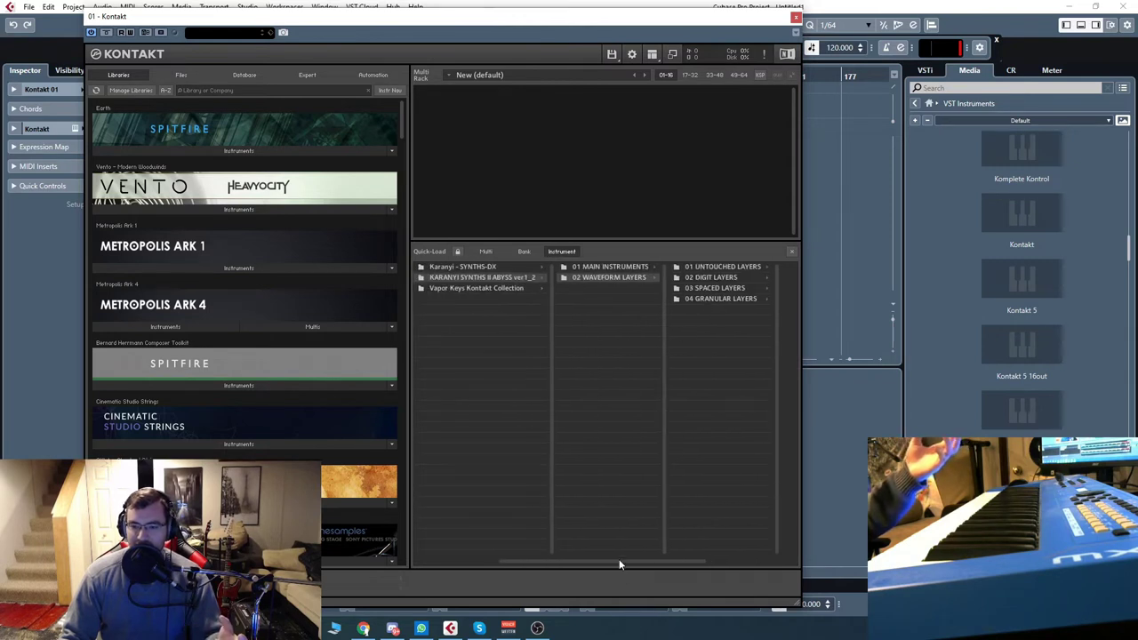
{"action": "left_click_drag", "start_coordinate": [619, 563], "coordinate": [719, 566]}
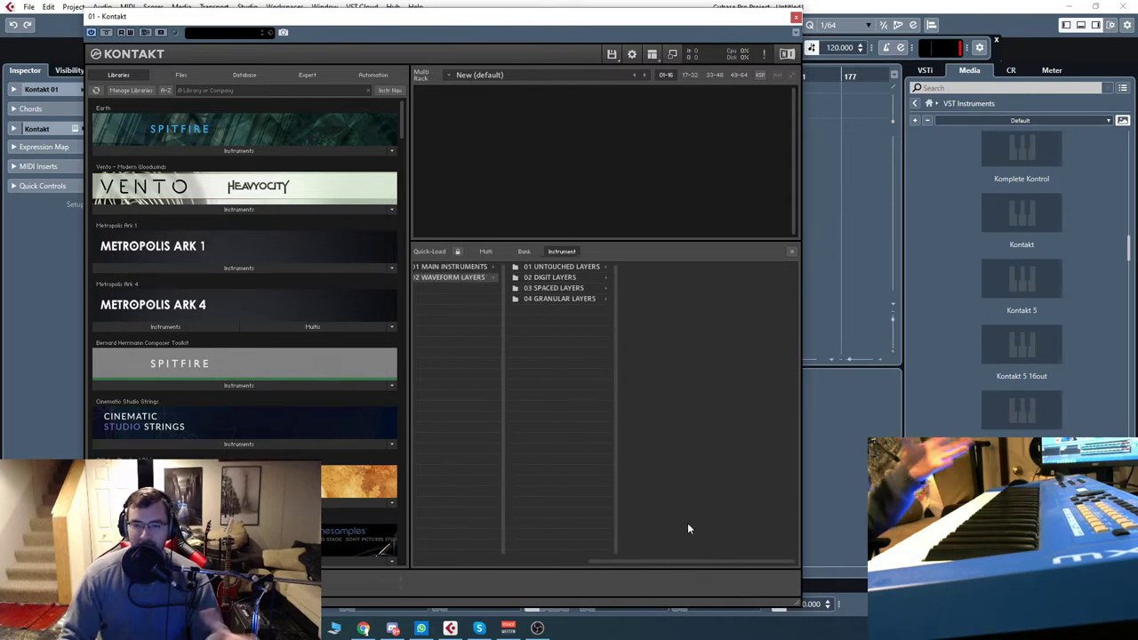
{"action": "left_click_drag", "start_coordinate": [668, 561], "coordinate": [528, 572]}
{"action": "left_click", "coordinate": [499, 289]}
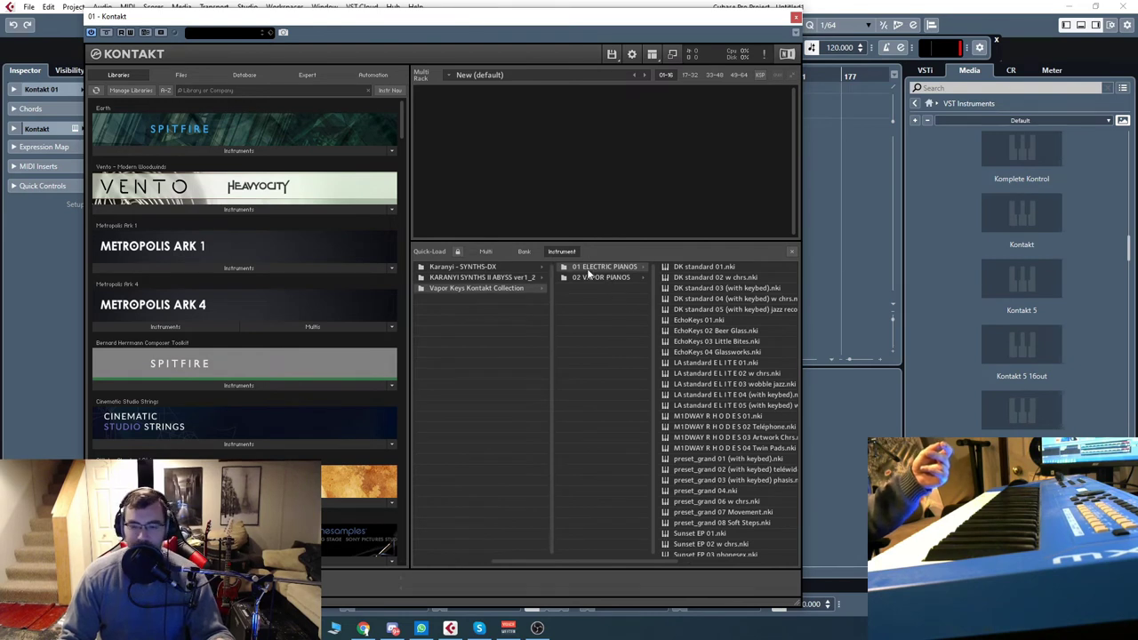
Load EchoKeys 02 Beer Glass.nki from the 01 ELECTRIC PIANOS list
{"action": "left_click_drag", "start_coordinate": [625, 562], "coordinate": [562, 438]}
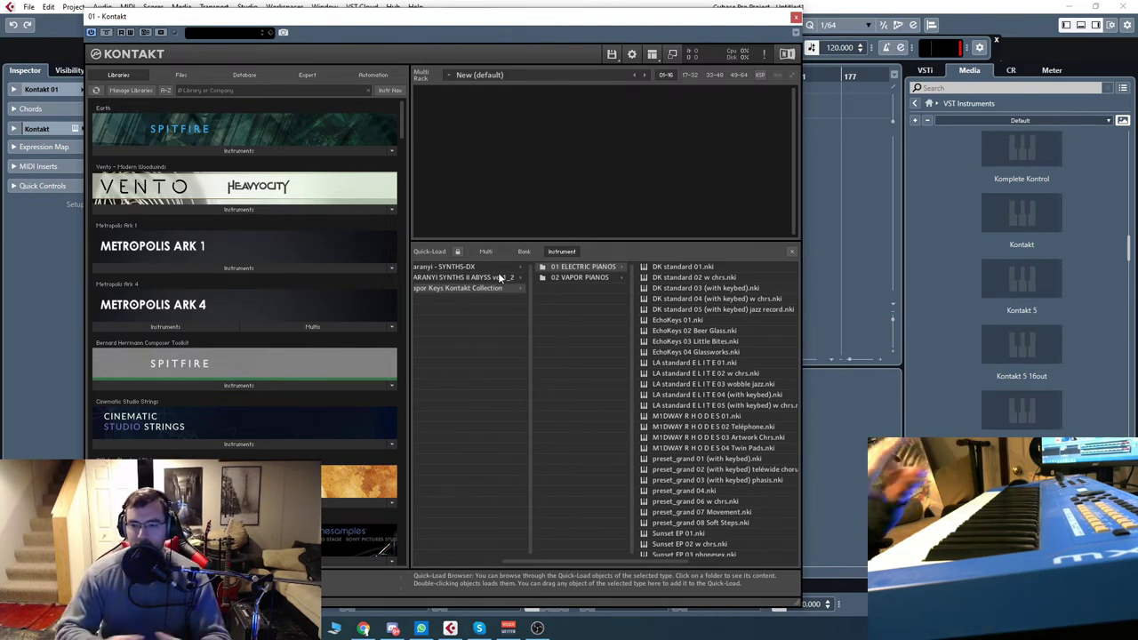
{"action": "double_click", "coordinate": [672, 330]}
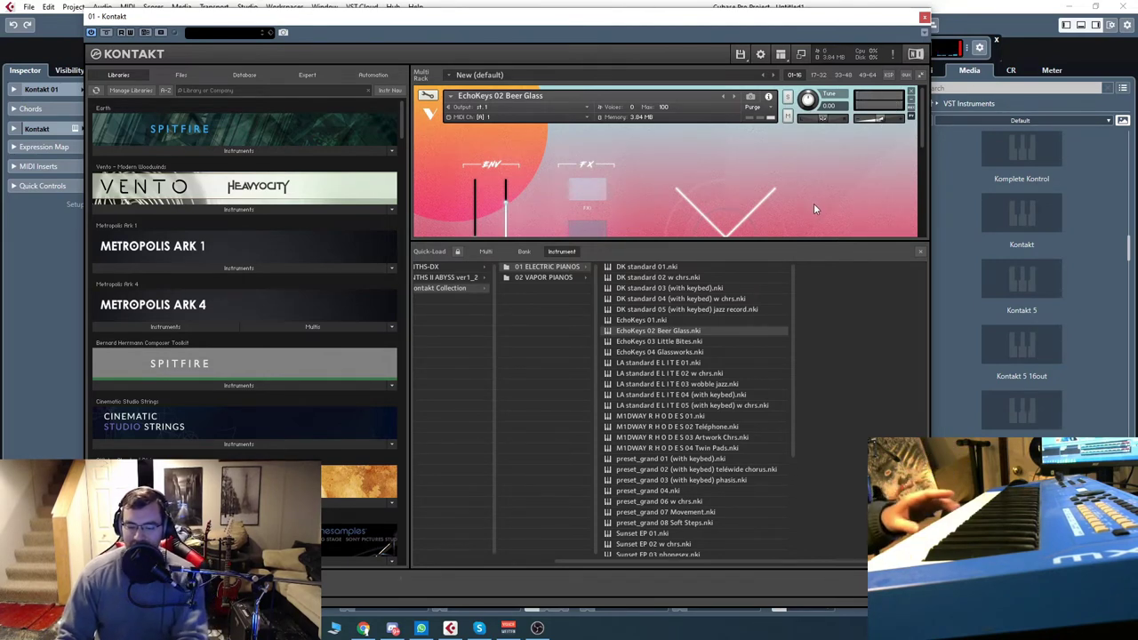
Close Quick-Load and step through EchoKeys 03 Little Bites to EchoKeys 04 Glassworks
{"action": "left_click", "coordinate": [920, 253]}
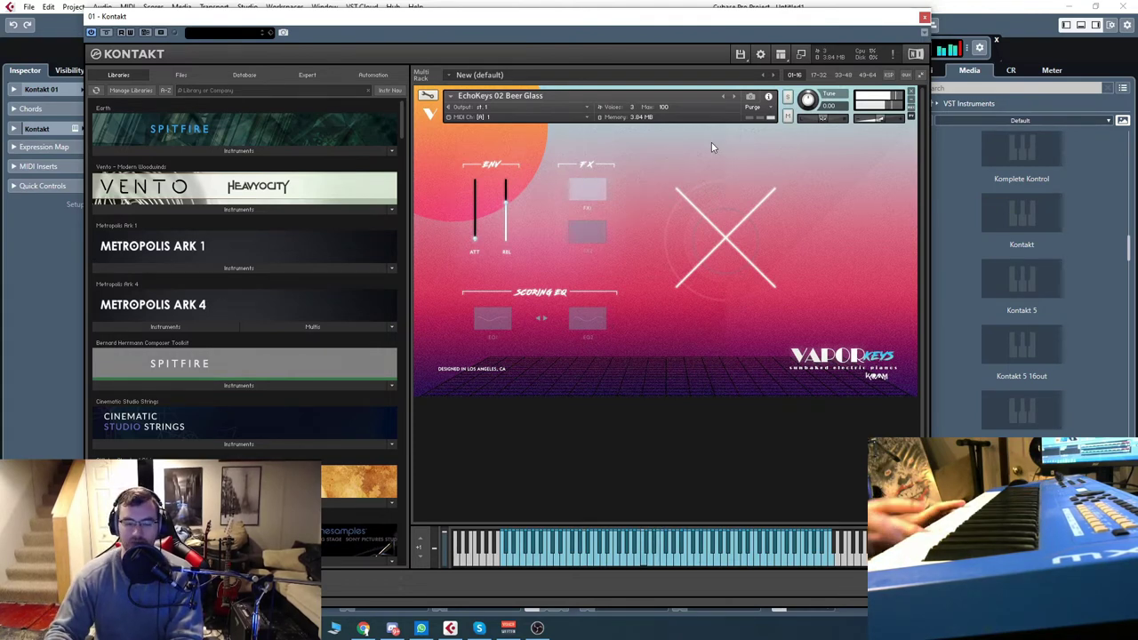
{"action": "left_click", "coordinate": [733, 95]}
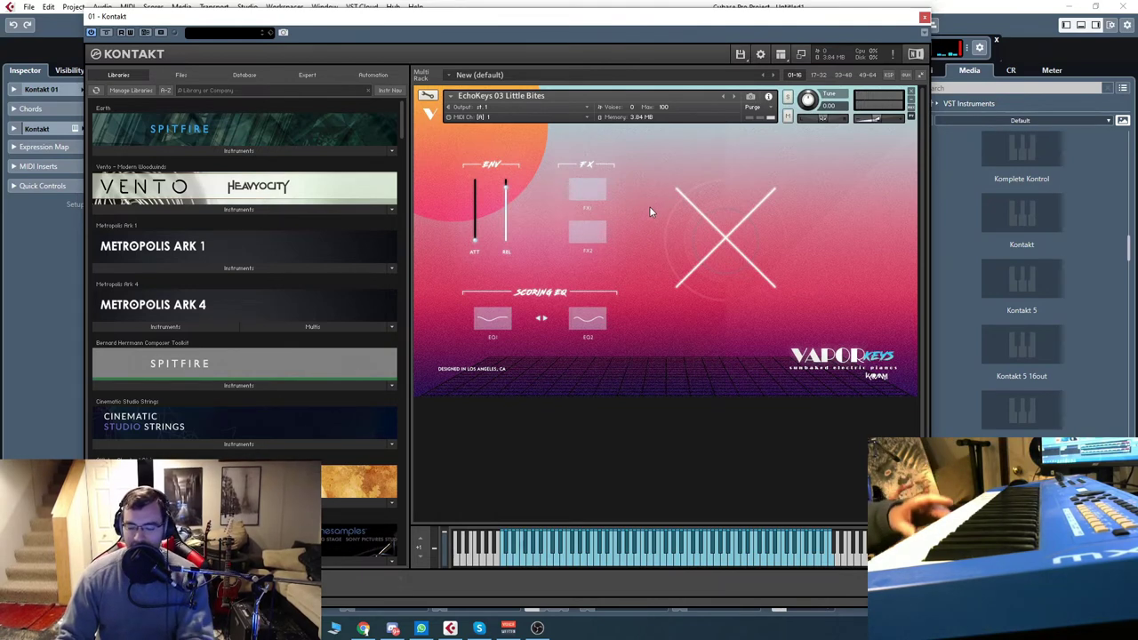
{"action": "left_click", "coordinate": [734, 96]}
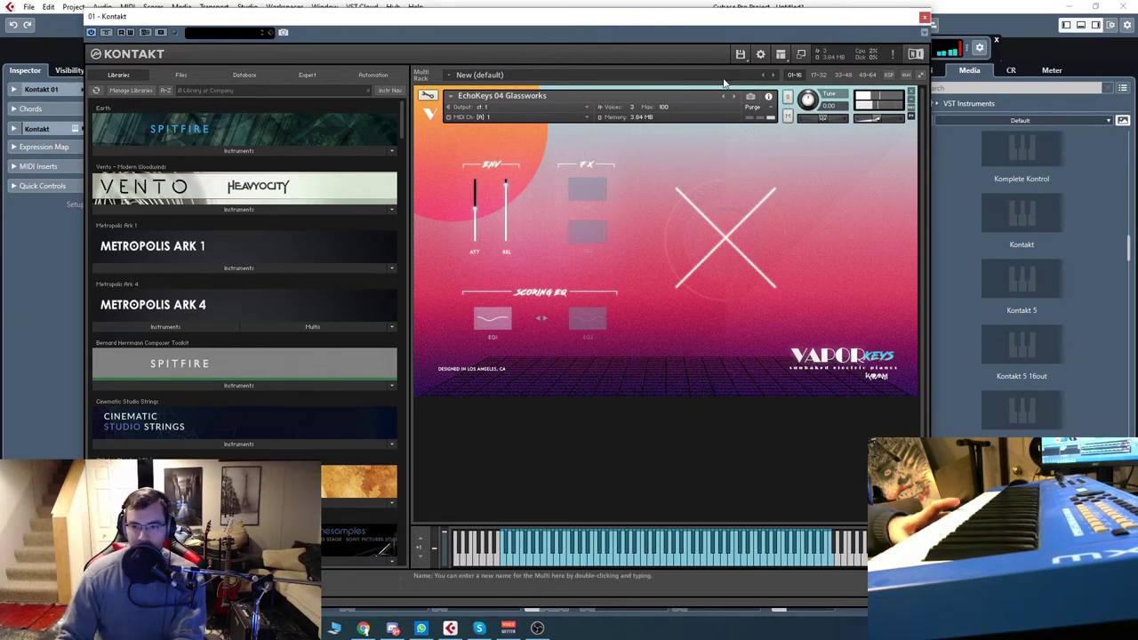
{"action": "left_click", "coordinate": [781, 54]}
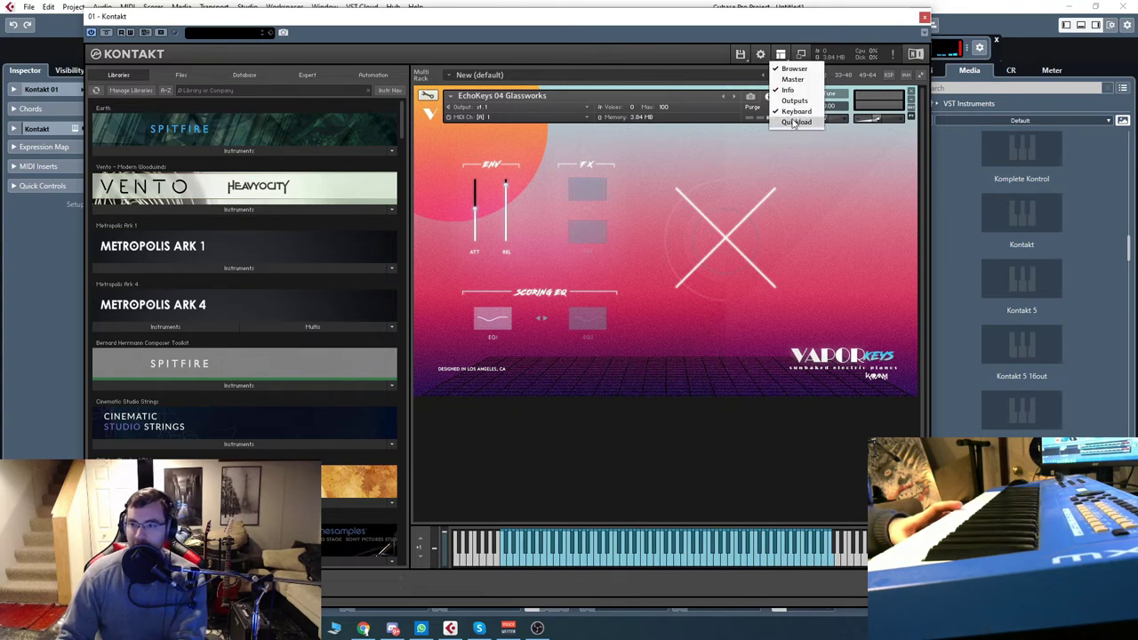
Remove EchoKeys Glassworks via Quick-Load and load TX Keys 03 freshBreeze.nki instead
{"action": "left_click", "coordinate": [794, 120]}
{"action": "scroll", "coordinate": [634, 375], "scroll_direction": "up", "scroll_amount": 3}
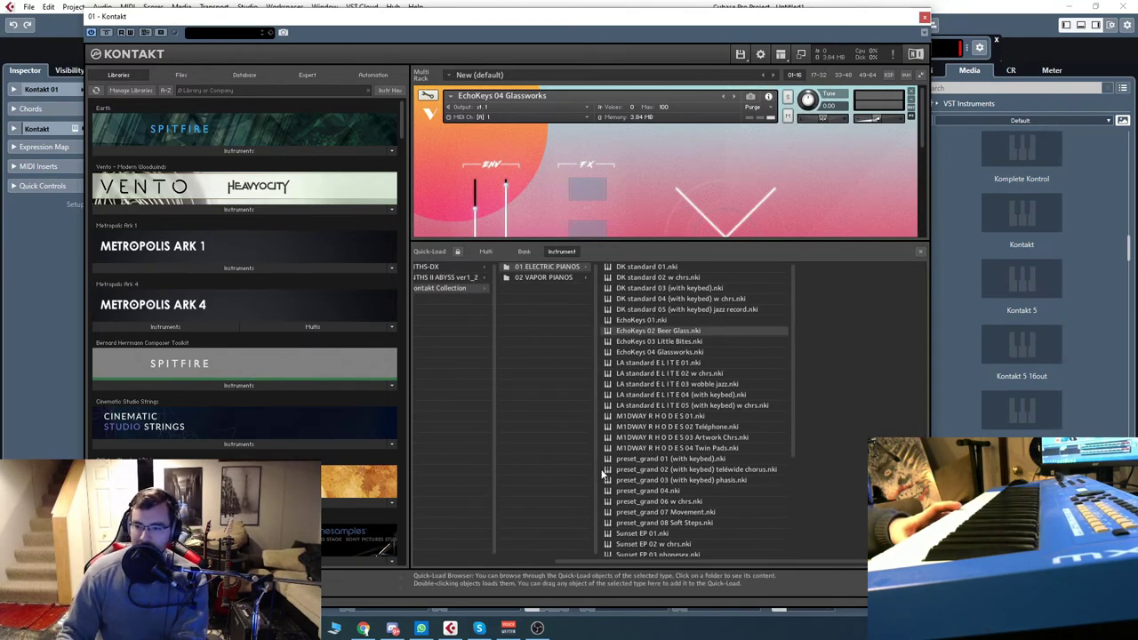
{"action": "scroll", "coordinate": [676, 410], "scroll_direction": "down", "scroll_amount": 2}
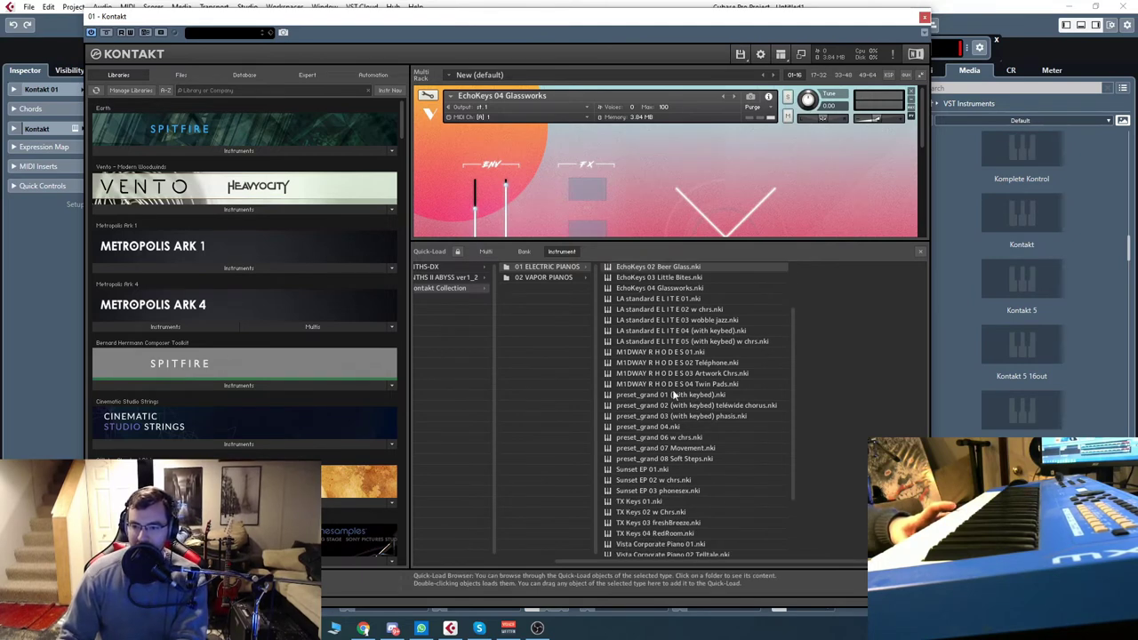
{"action": "scroll", "coordinate": [691, 352], "scroll_direction": "down", "scroll_amount": 2}
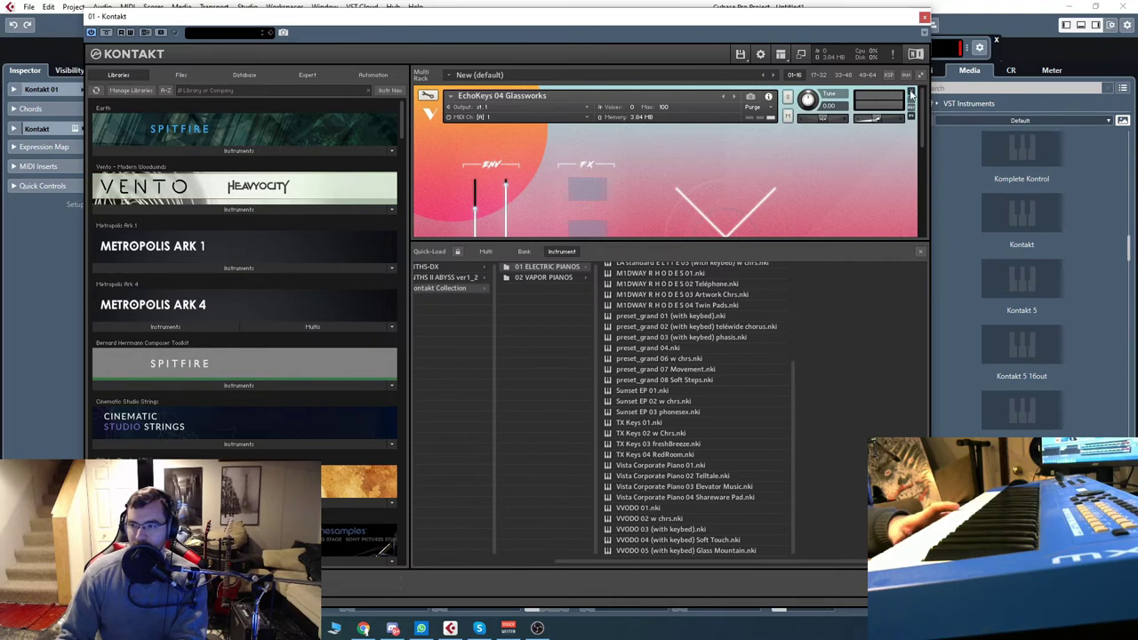
{"action": "double_click", "coordinate": [646, 402]}
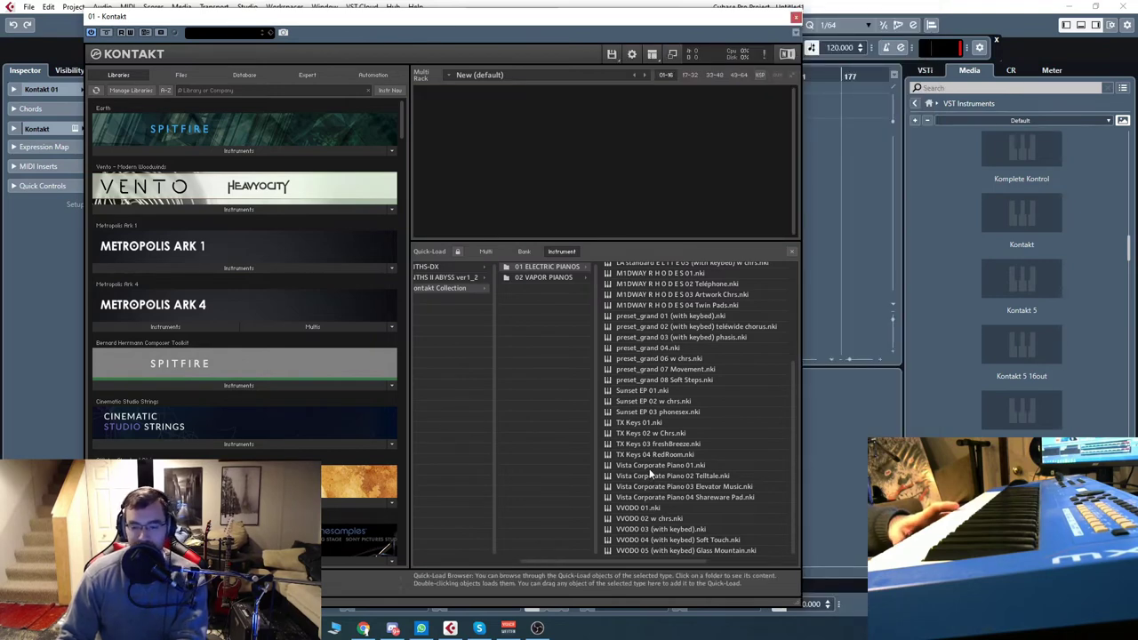
{"action": "double_click", "coordinate": [656, 444]}
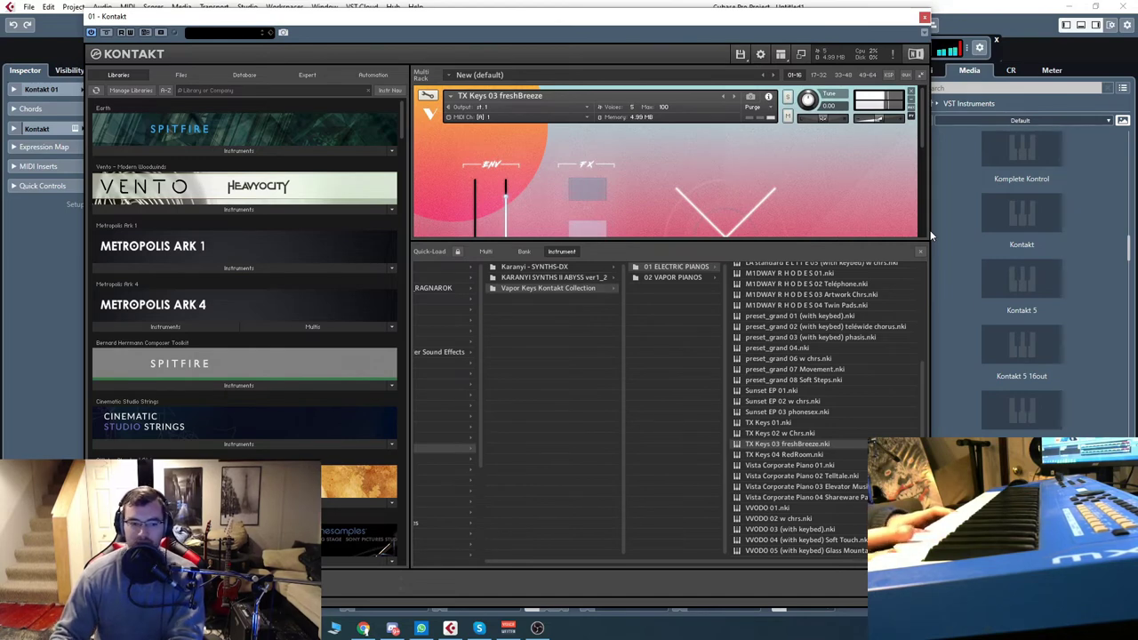
Close and reopen the Kontakt window from the track, then advance to TX Keys 04 RedRoom
{"action": "left_click", "coordinate": [940, 43]}
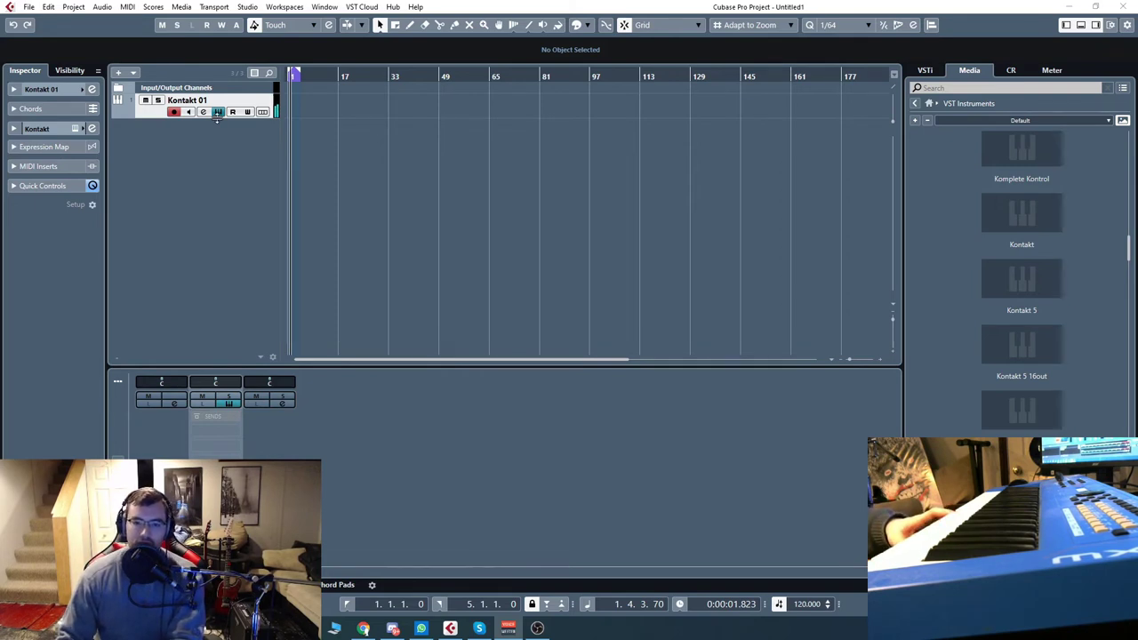
{"action": "key", "text": "F2"}
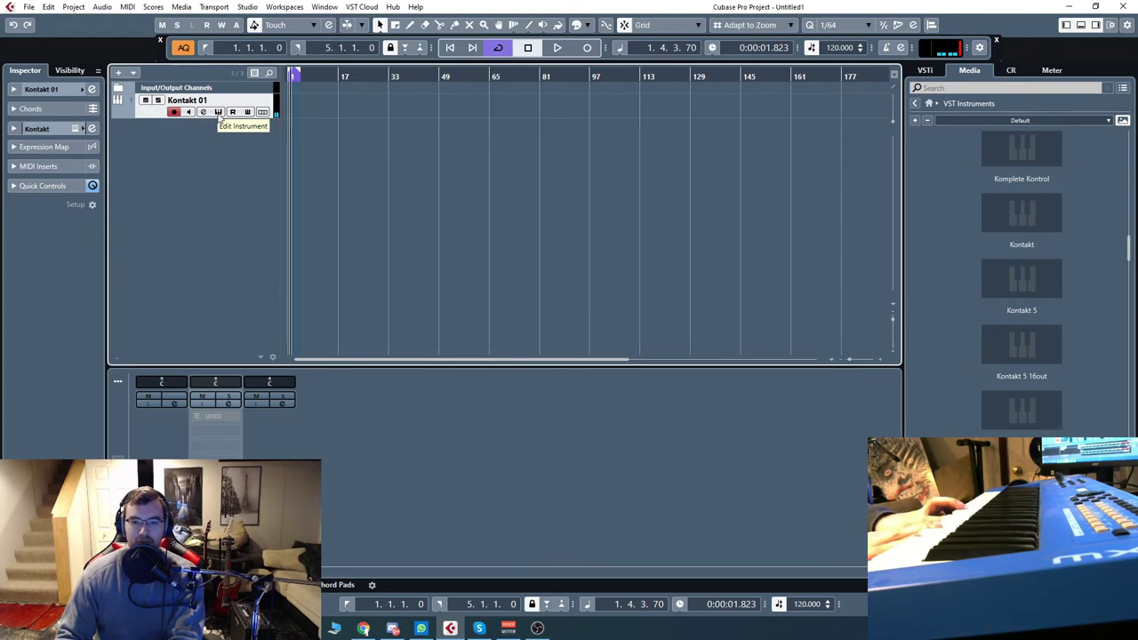
{"action": "left_click", "coordinate": [218, 112]}
{"action": "left_click", "coordinate": [736, 97]}
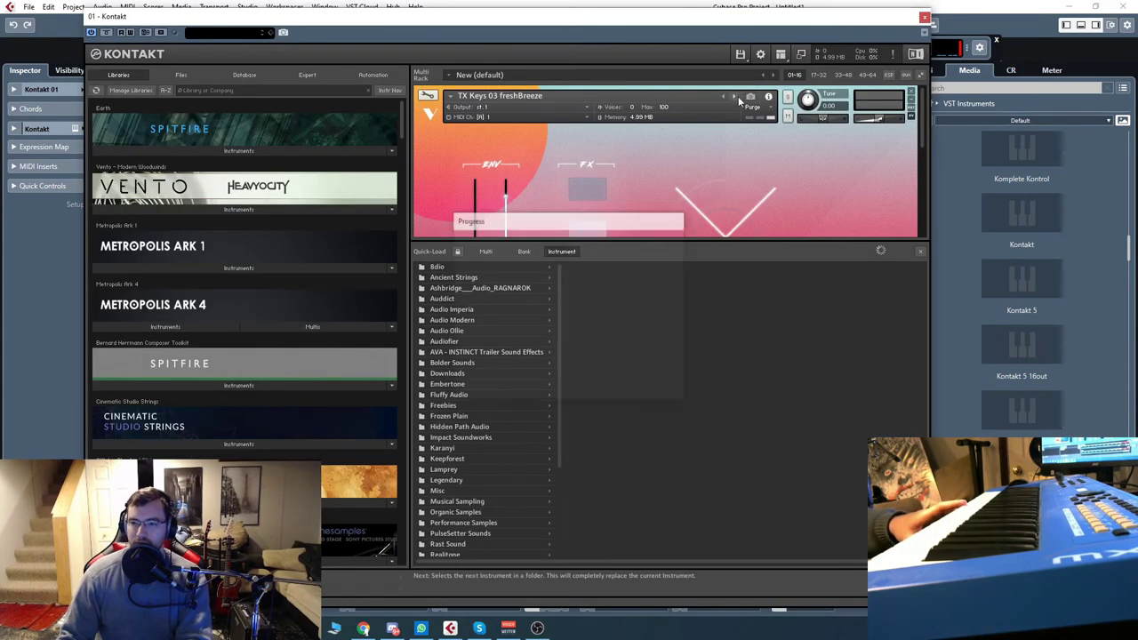
Browse Quick-Load to Karanyi > Vapor Keys > 02 VAPOR PIANOS and remove TX Keys 04 RedRoom
{"action": "left_click", "coordinate": [781, 54]}
{"action": "left_click", "coordinate": [787, 120]}
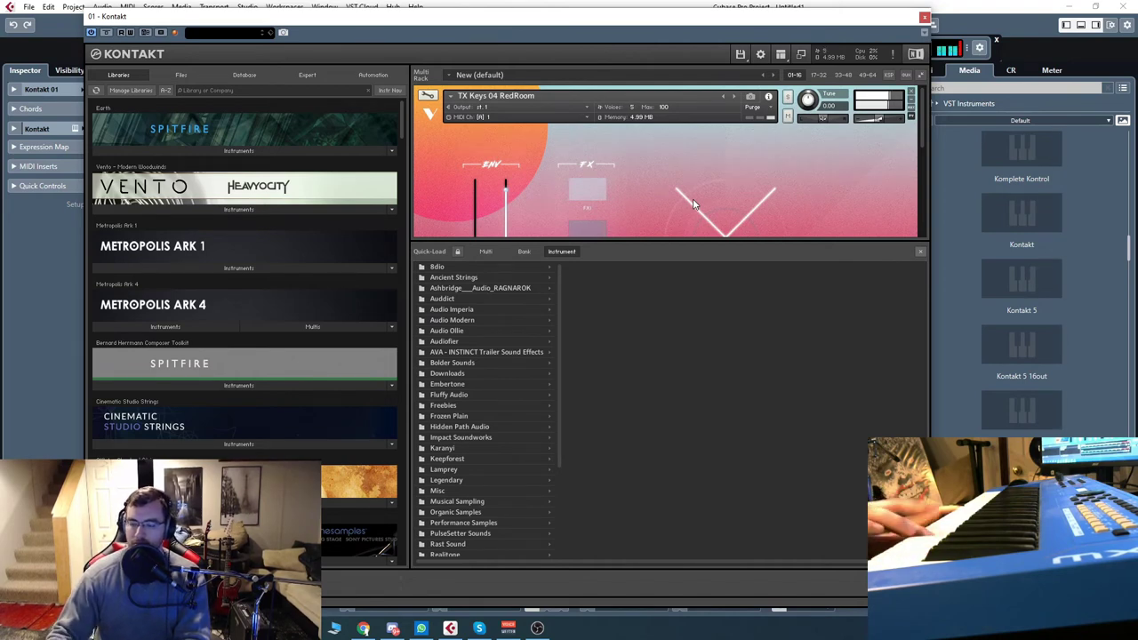
{"action": "left_click", "coordinate": [468, 448]}
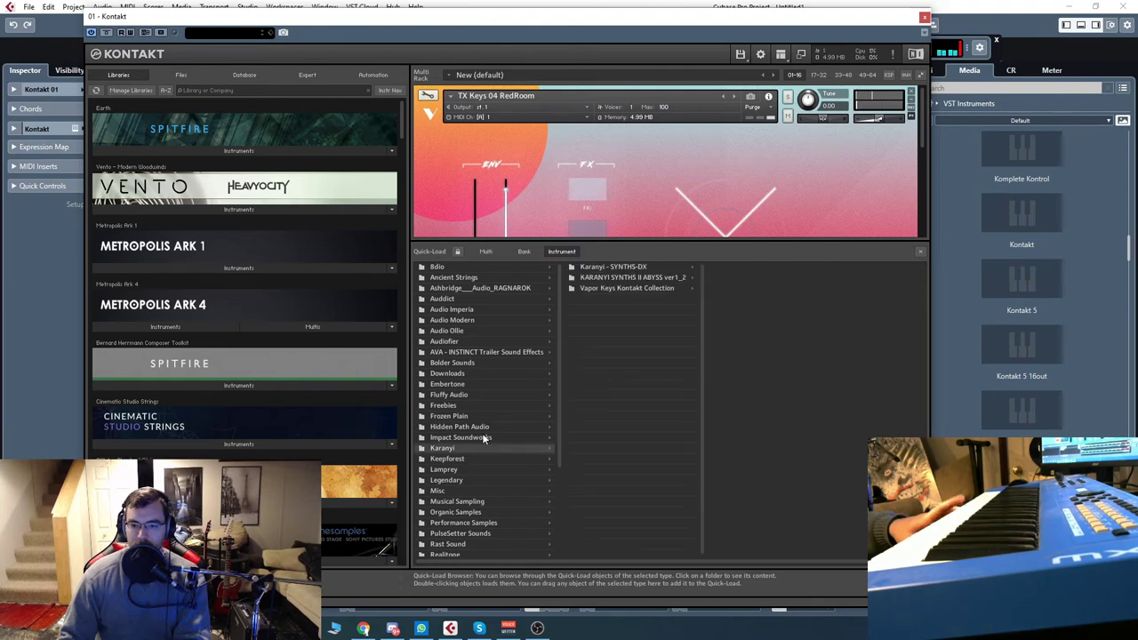
{"action": "left_click", "coordinate": [615, 285]}
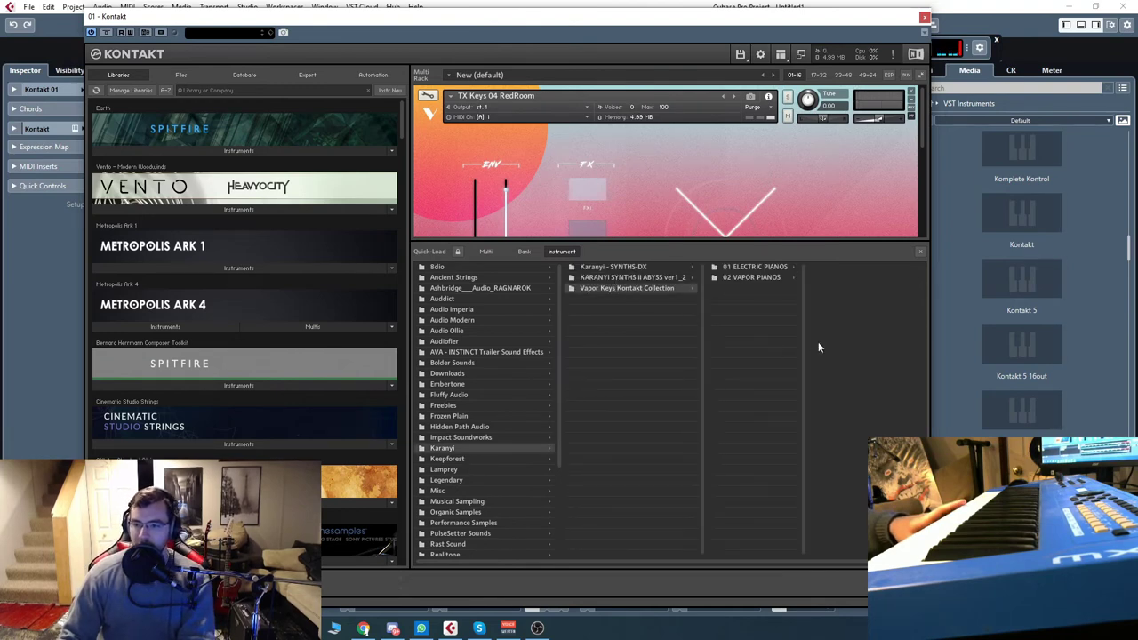
{"action": "left_click", "coordinate": [757, 278]}
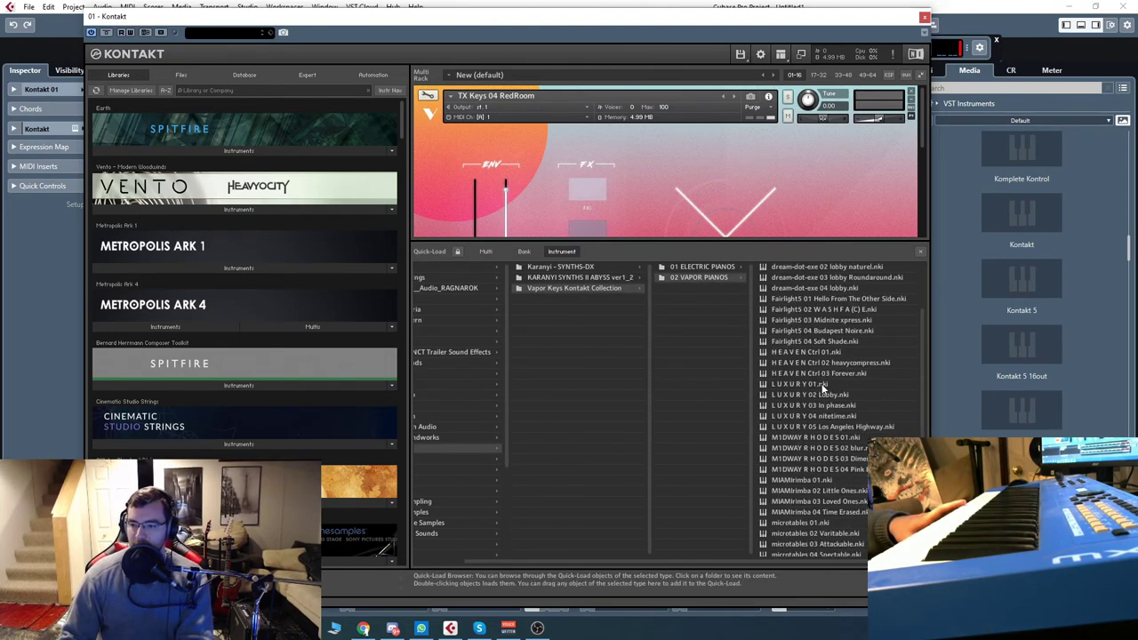
{"action": "left_click", "coordinate": [711, 267]}
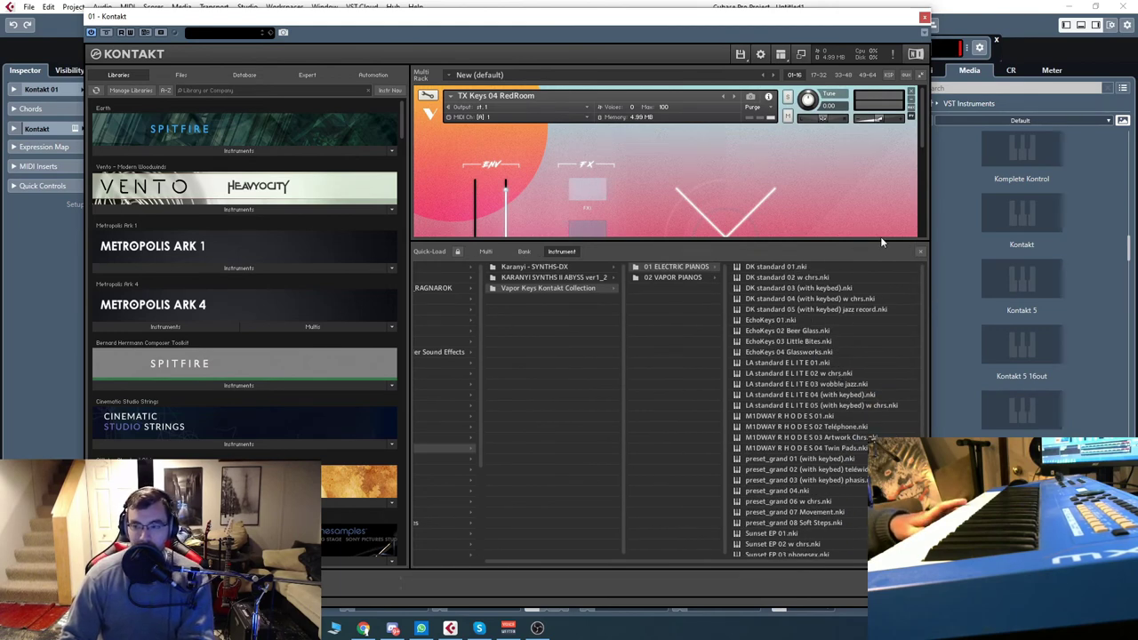
{"action": "left_click", "coordinate": [911, 93]}
{"action": "left_click", "coordinate": [673, 277]}
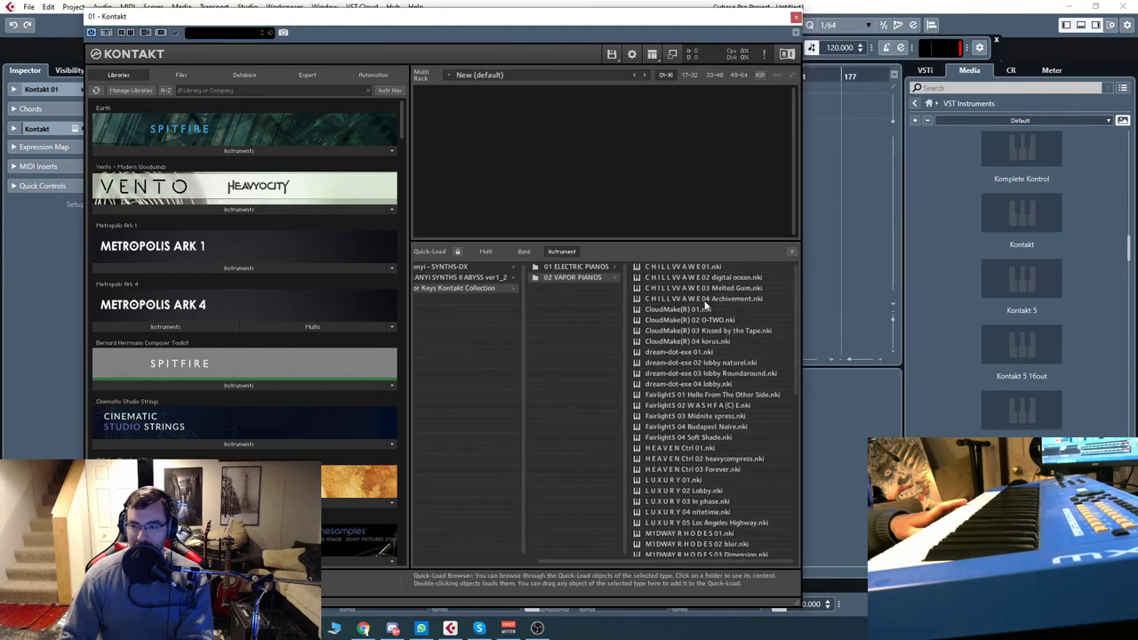
Load Fairlight5 04 Budapest Noire.nki and close the Quick-Load browser
{"action": "double_click", "coordinate": [694, 427]}
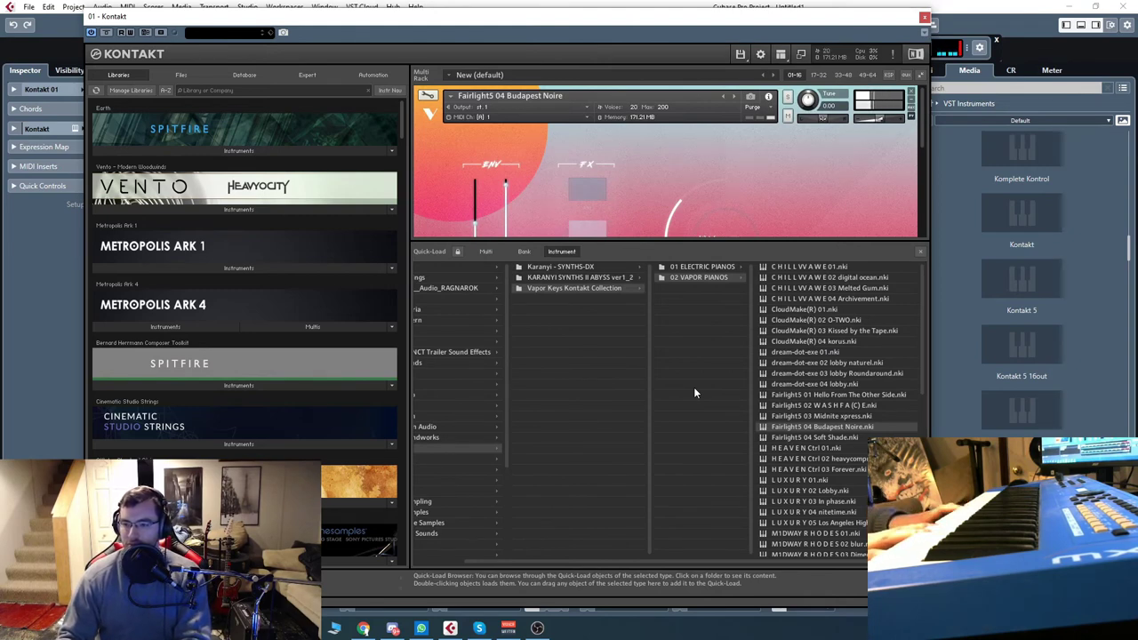
{"action": "left_click", "coordinate": [919, 253]}
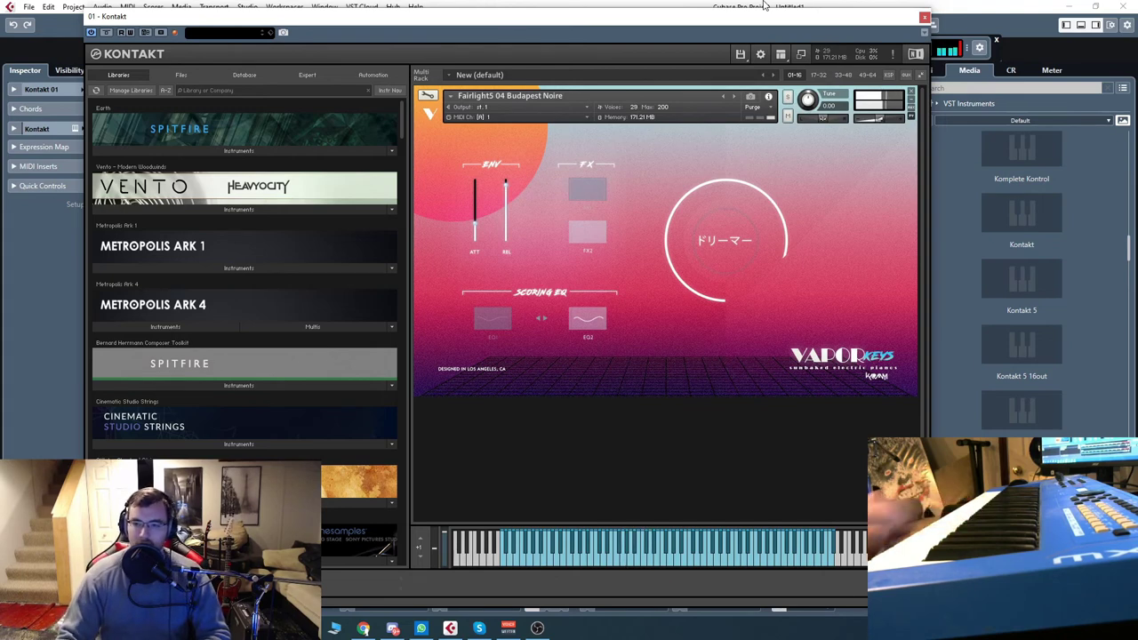
Advance past Fairlight5 04 Soft Shade to the HEAVEN Ctrl 01 preset
{"action": "left_click", "coordinate": [735, 96]}
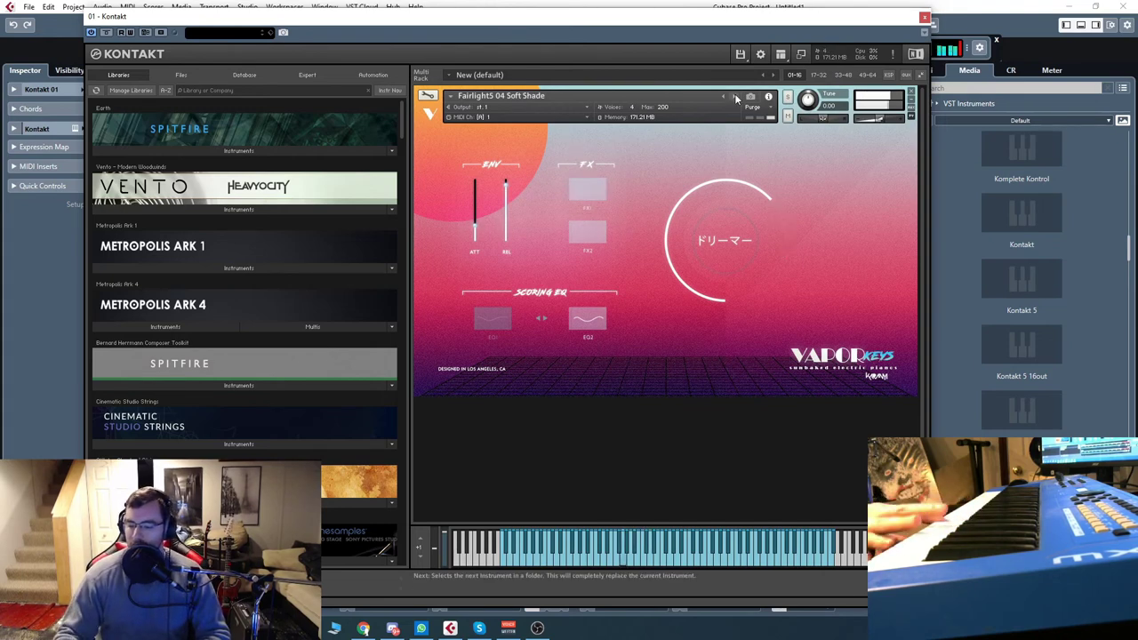
{"action": "left_click", "coordinate": [735, 96]}
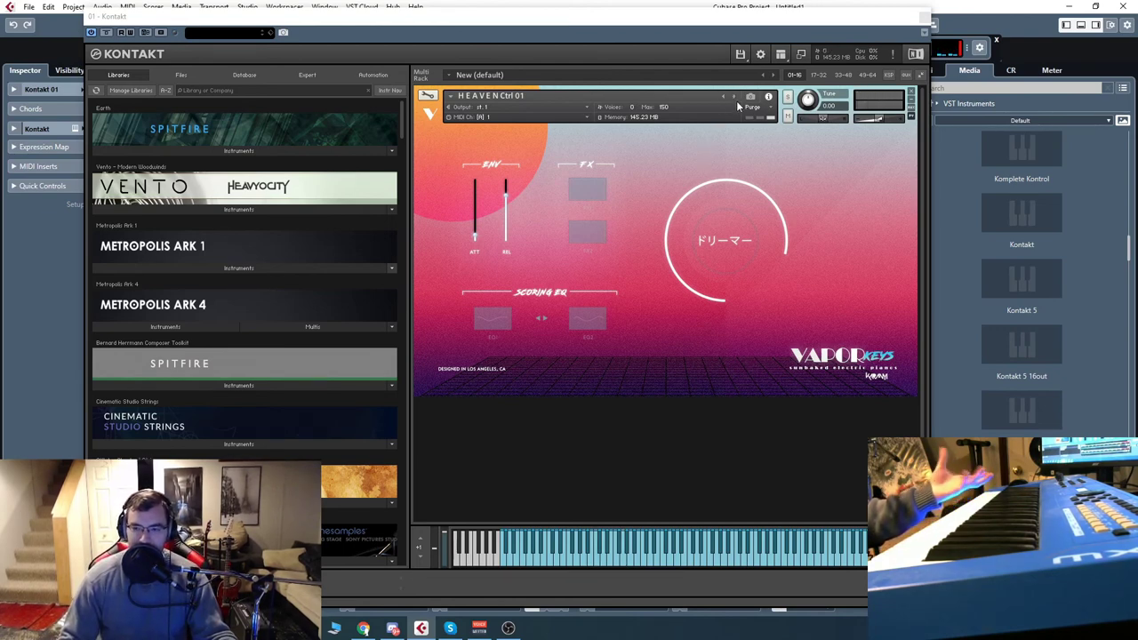
Nudge the Kontakt window left and advance to HEAVEN Ctrl 02 heavycompress
{"action": "left_click_drag", "start_coordinate": [590, 24], "coordinate": [580, 26]}
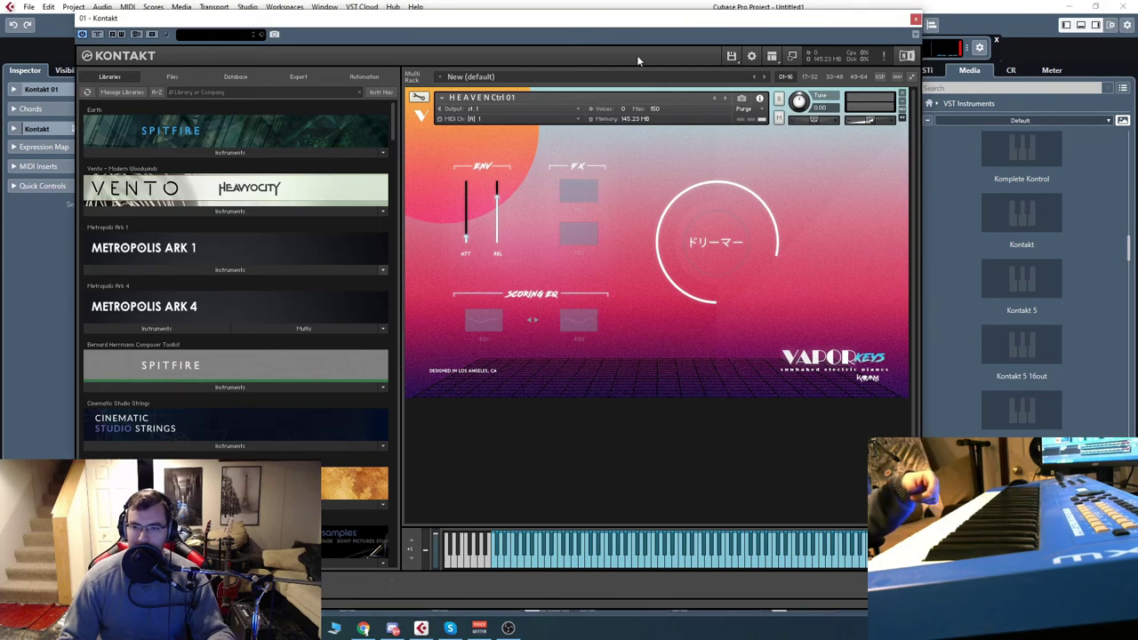
{"action": "left_click", "coordinate": [724, 98]}
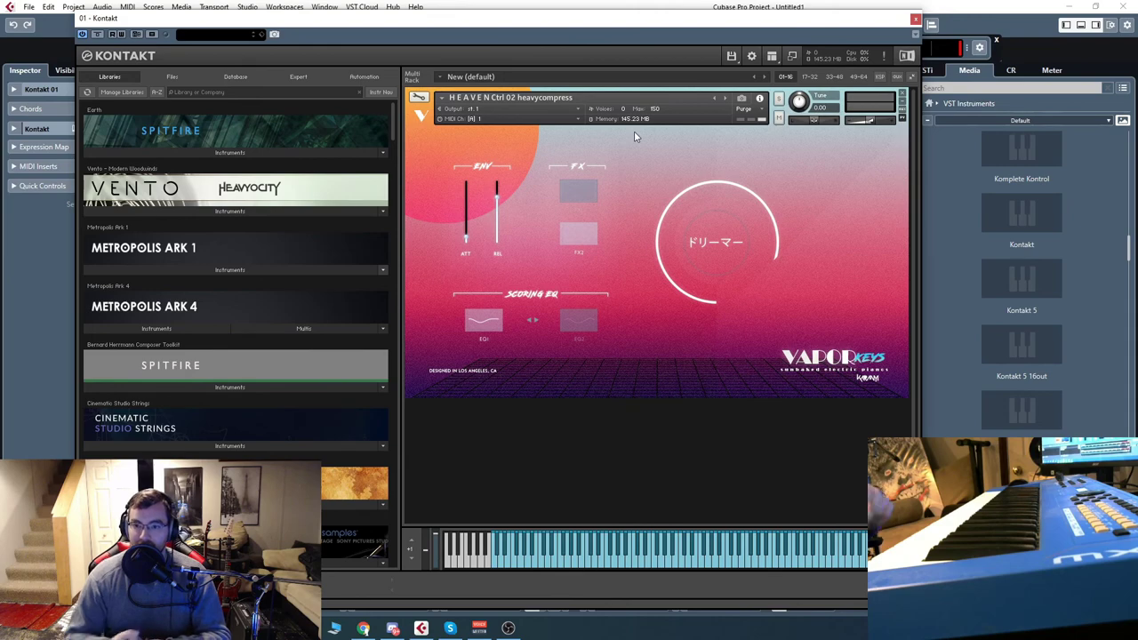
{"action": "left_click_drag", "start_coordinate": [740, 29], "coordinate": [717, 22]}
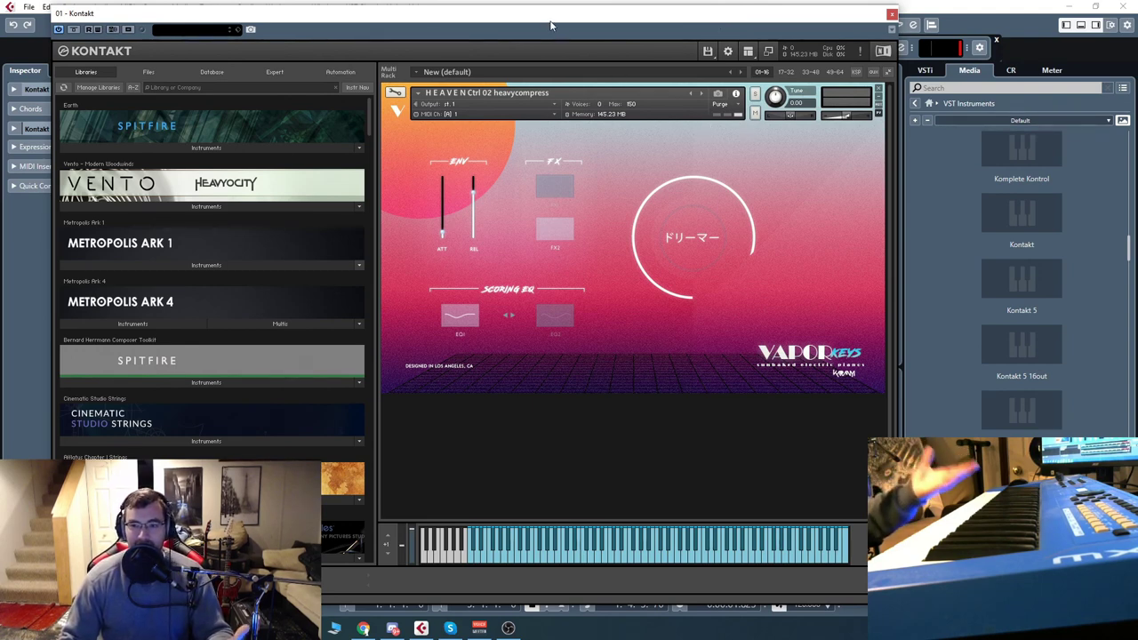
{"action": "left_click_drag", "start_coordinate": [550, 23], "coordinate": [559, 21]}
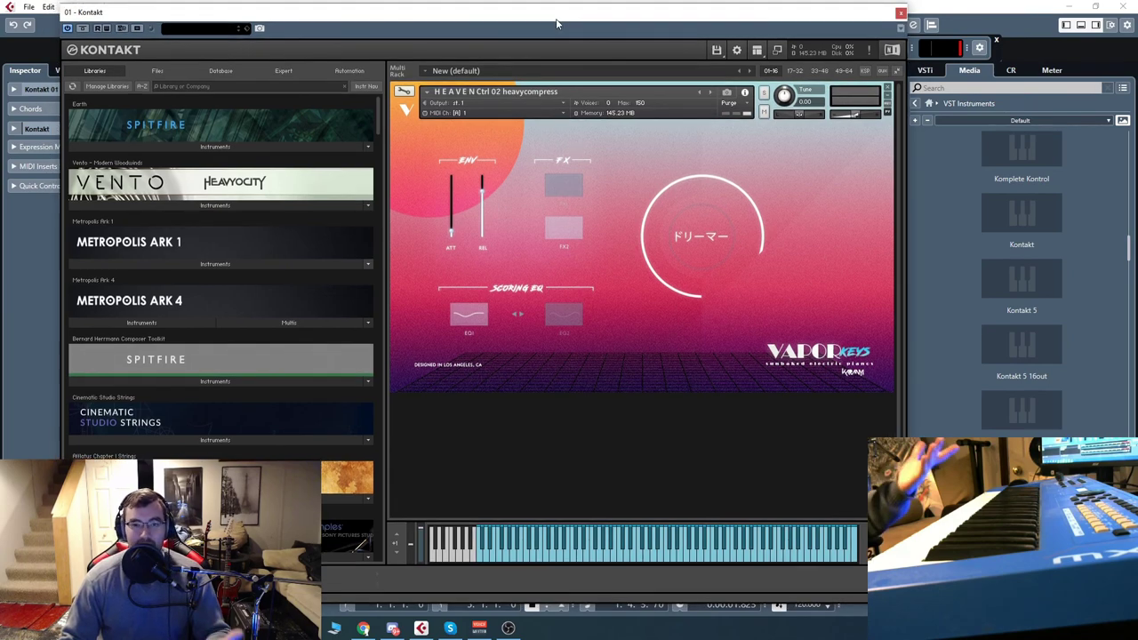
{"action": "left_click_drag", "start_coordinate": [556, 24], "coordinate": [539, 18]}
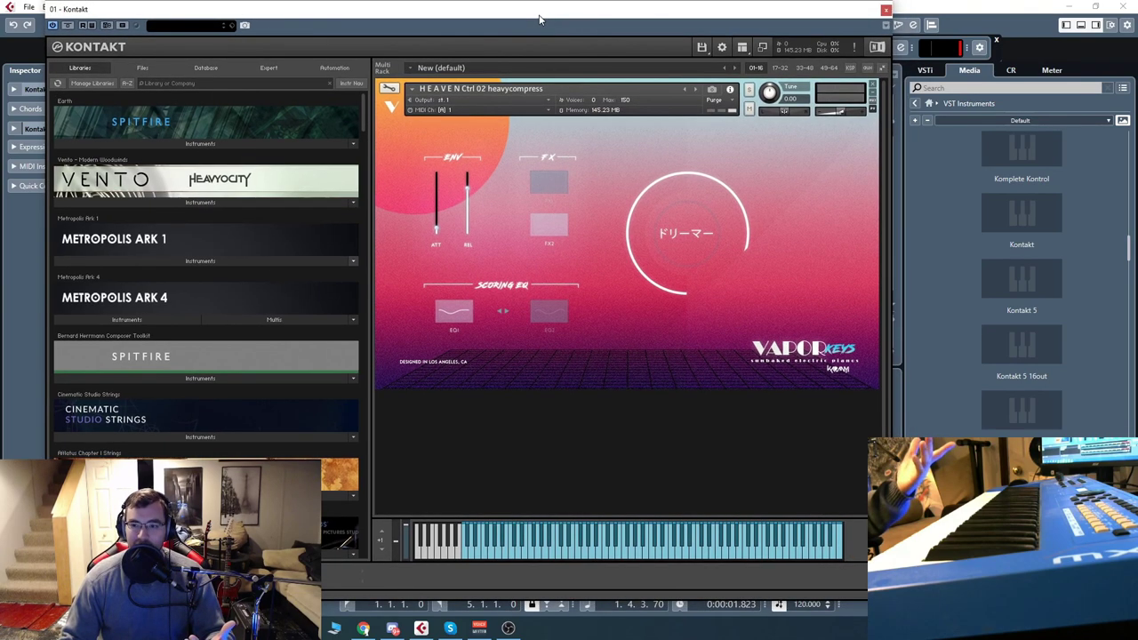